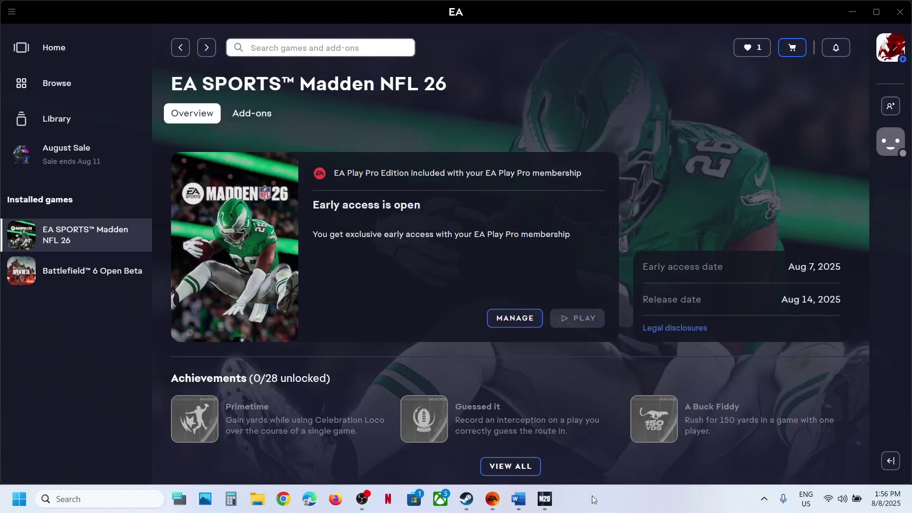
Launch Madden NFL 26, then highlight the Windows + G step in the Word notes.
left_click(545, 499)
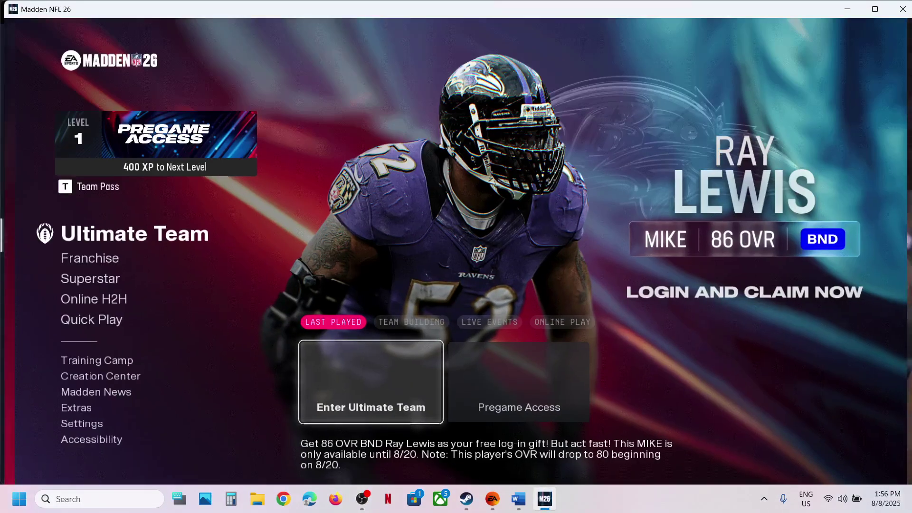
key("alt+Tab")
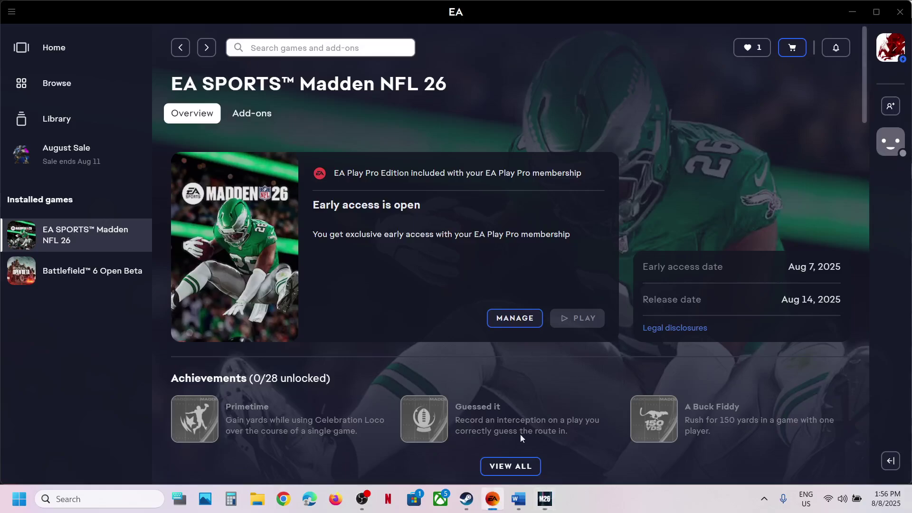
key("alt+Tab")
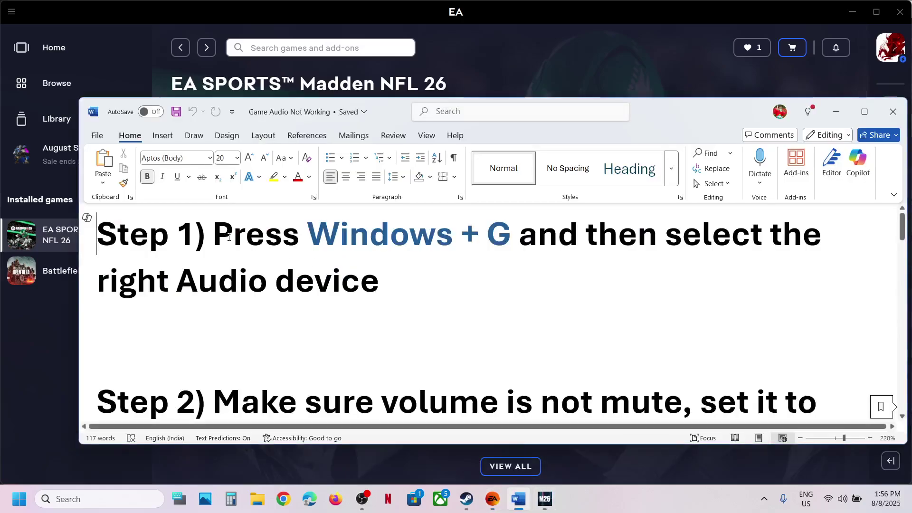
left_click_drag(213, 237, 511, 237)
key("alt+Tab")
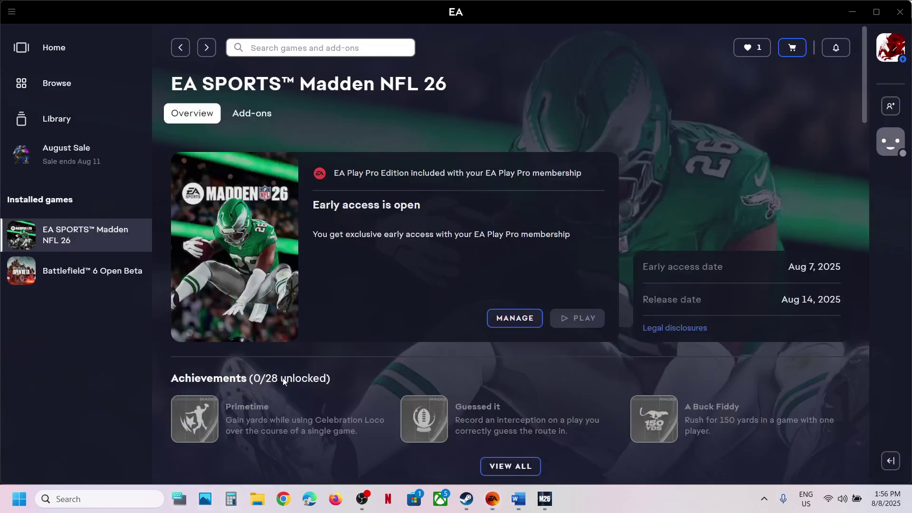
Bring up Xbox Game Bar with Win+G, opening and then closing the On-Screen Keyboard.
key("ctrl+super+o")
left_click(192, 435)
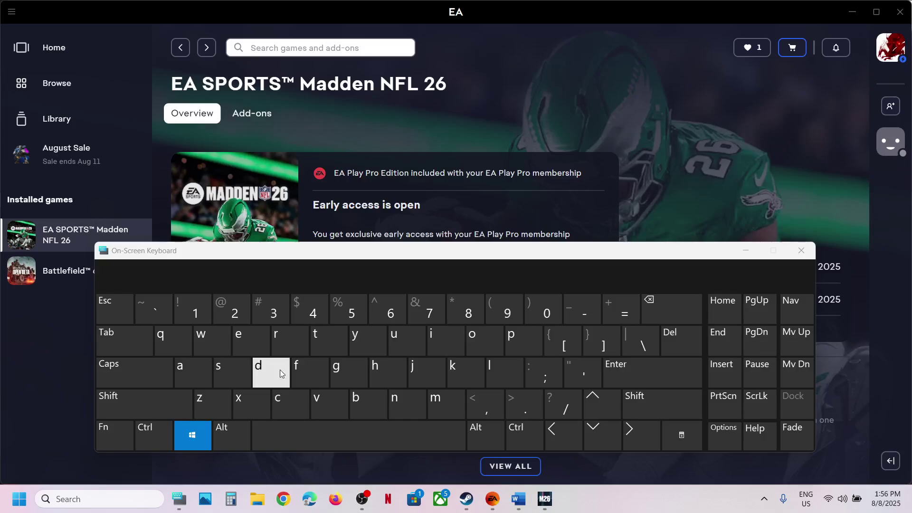
left_click(347, 366)
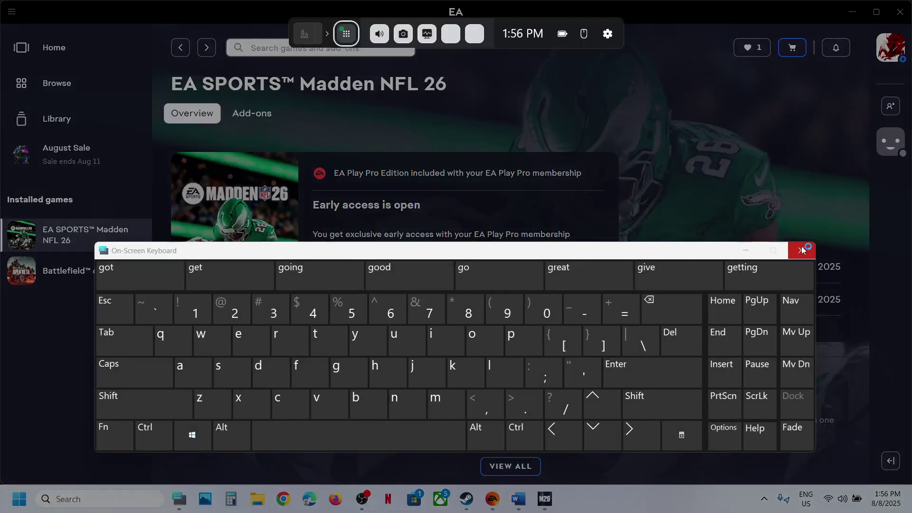
left_click(802, 251)
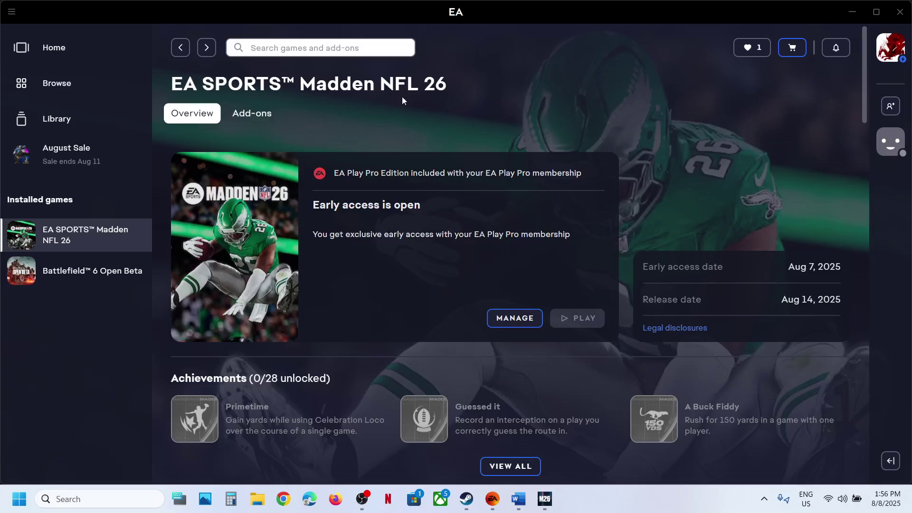
key("super+g")
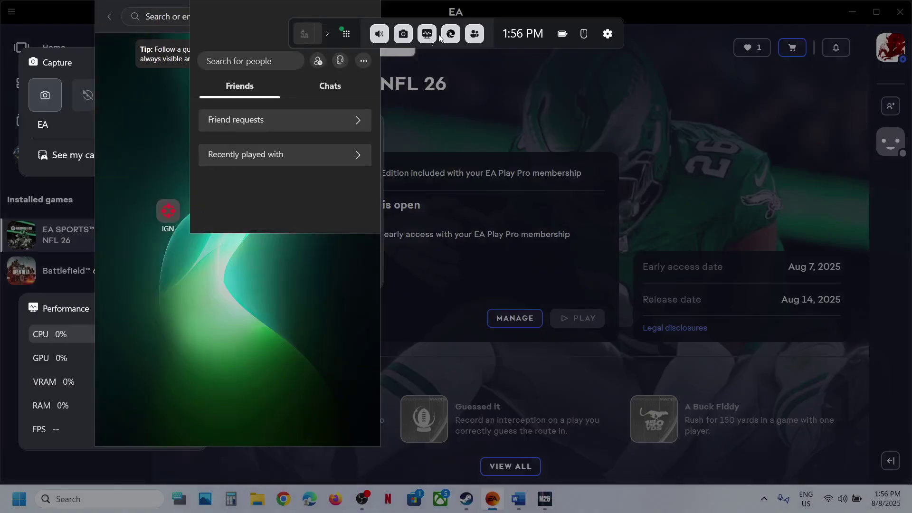
Open the Audio widget and keep Speakers (Realtek(R) Audio) as the output device.
left_click(378, 35)
left_click_drag(278, 128, 315, 131)
left_click(312, 196)
left_click(389, 195)
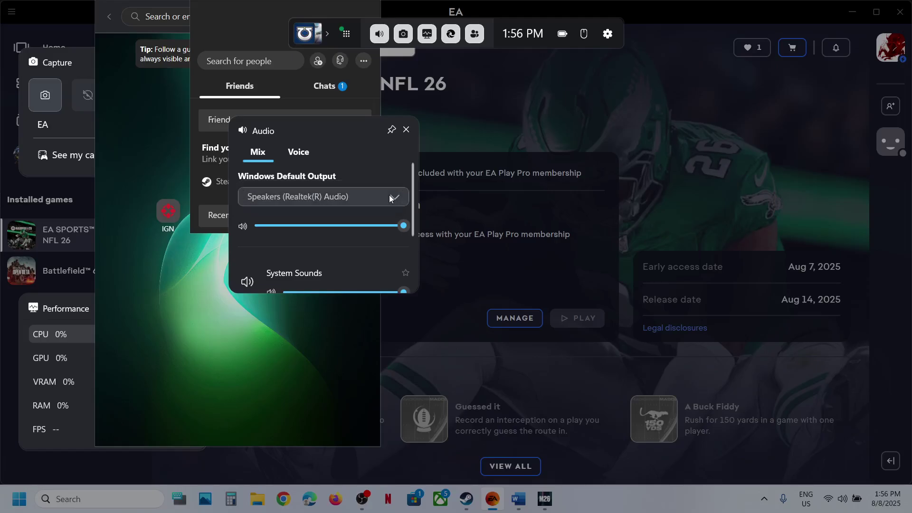
left_click(397, 201)
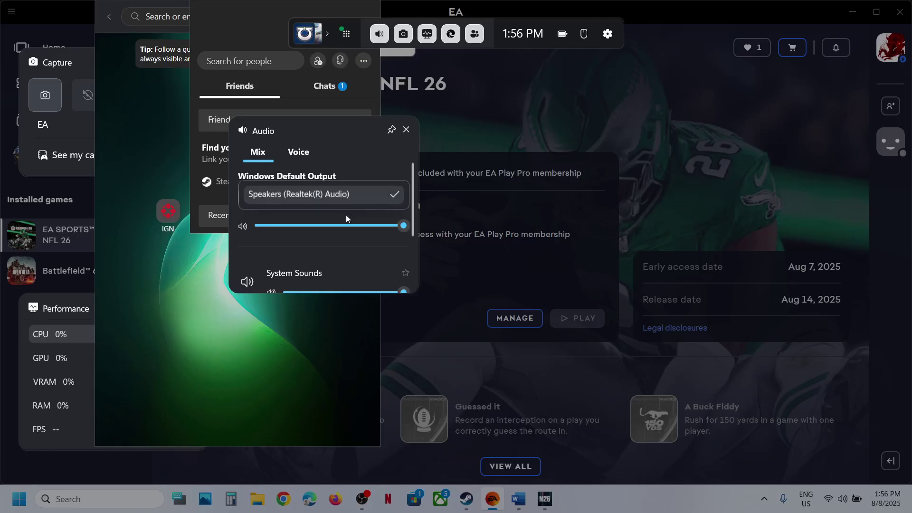
left_click(318, 193)
Return the speakers volume to 100, max out Madden NFL 26, and close Game Bar.
scroll(315, 215, "down", 1)
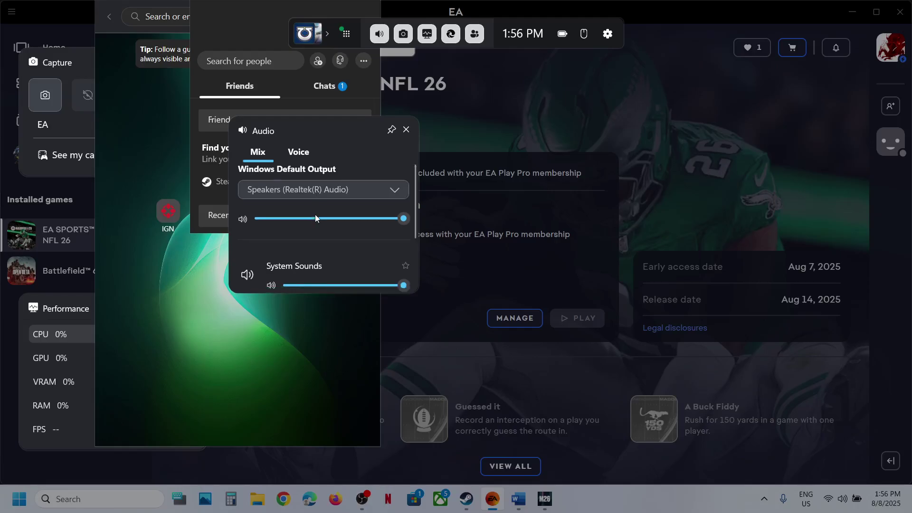
left_click(257, 203)
left_click_drag(261, 205, 424, 218)
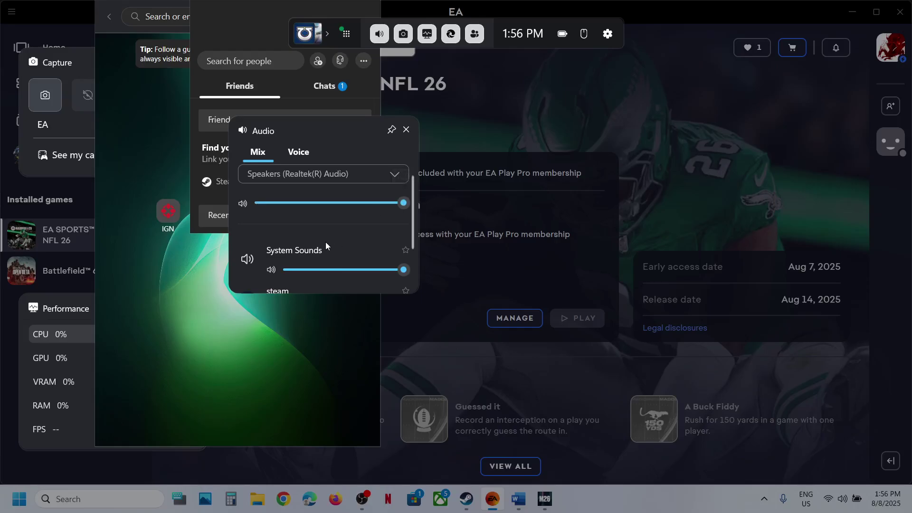
scroll(326, 245, "down", 3)
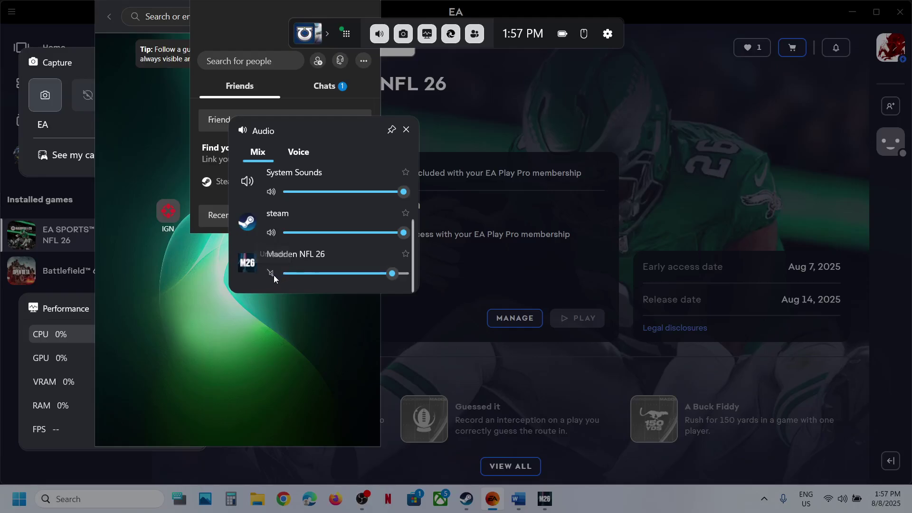
left_click_drag(389, 276, 410, 276)
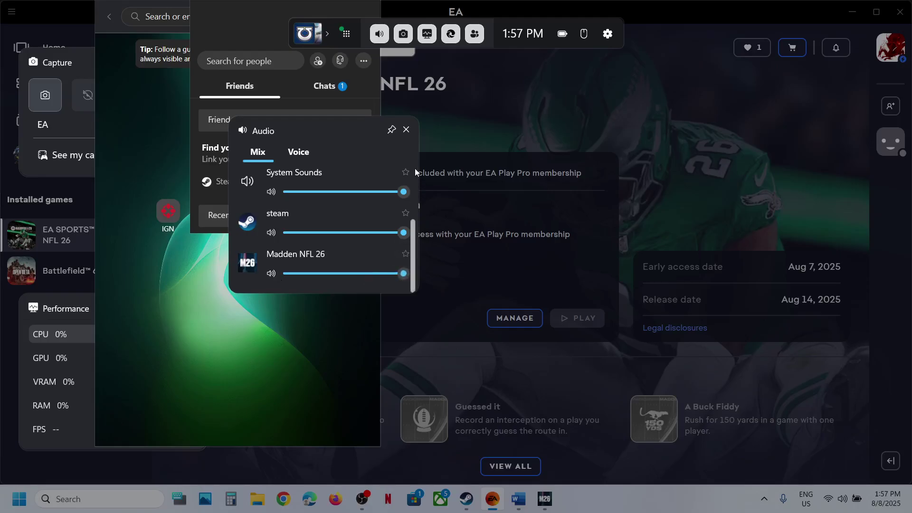
left_click(299, 154)
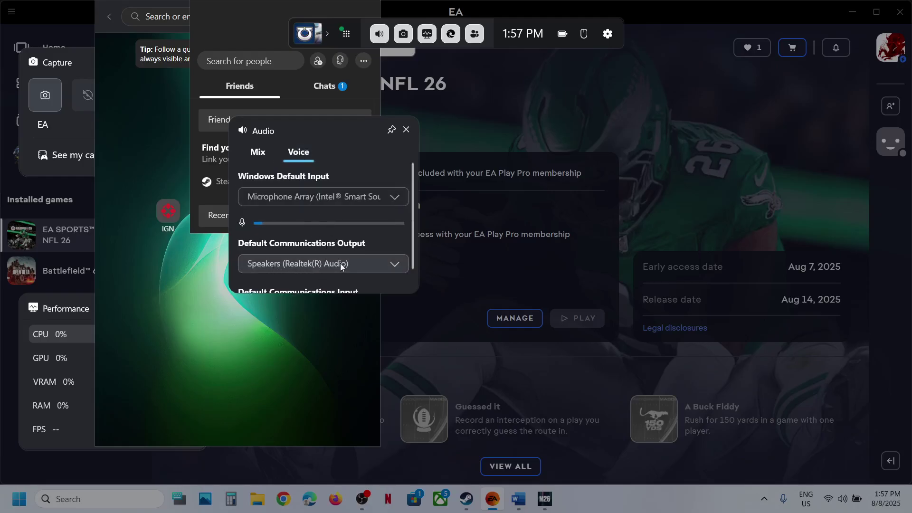
left_click(407, 129)
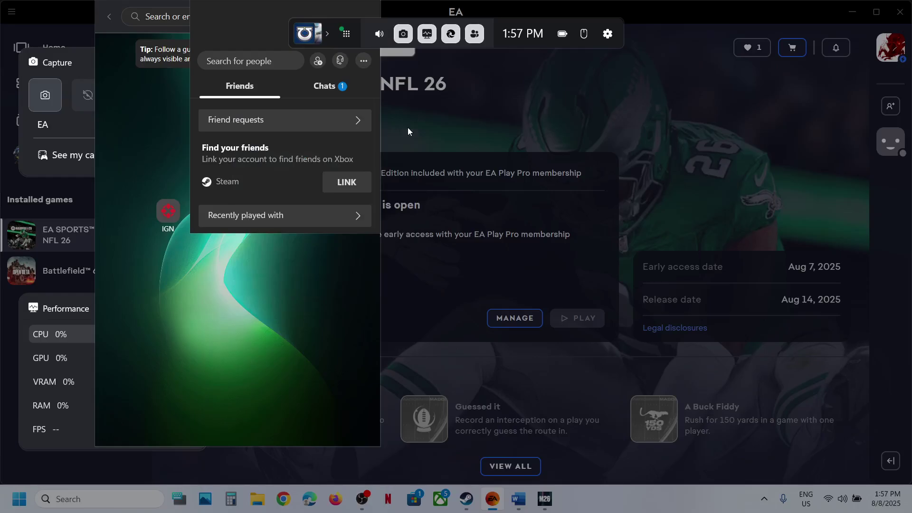
left_click(443, 124)
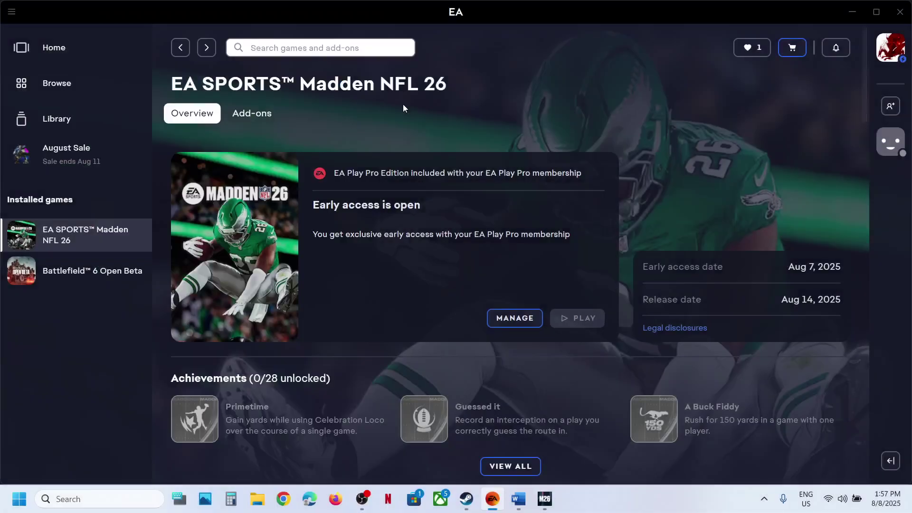
Highlight the volume note in Word and confirm Spatial sound is Off in Quick Settings.
left_click(524, 509)
scroll(390, 318, "down", 3)
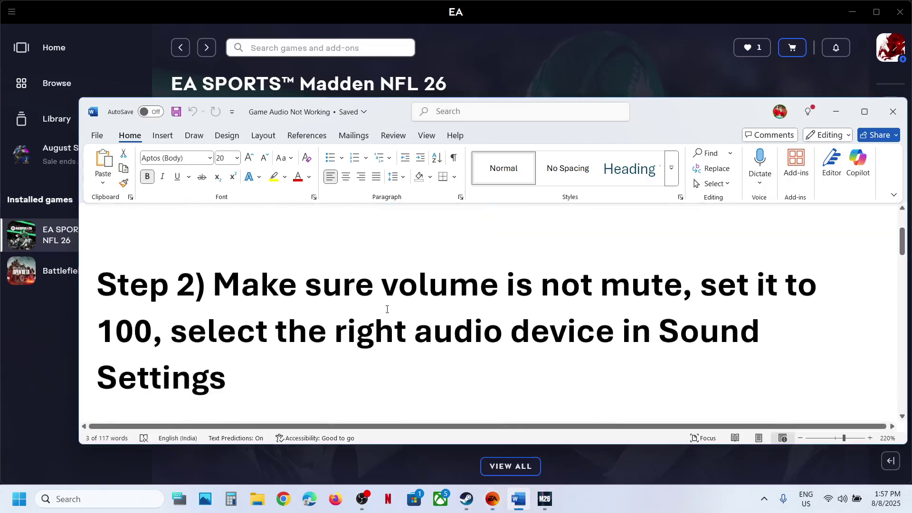
left_click_drag(214, 285, 597, 286)
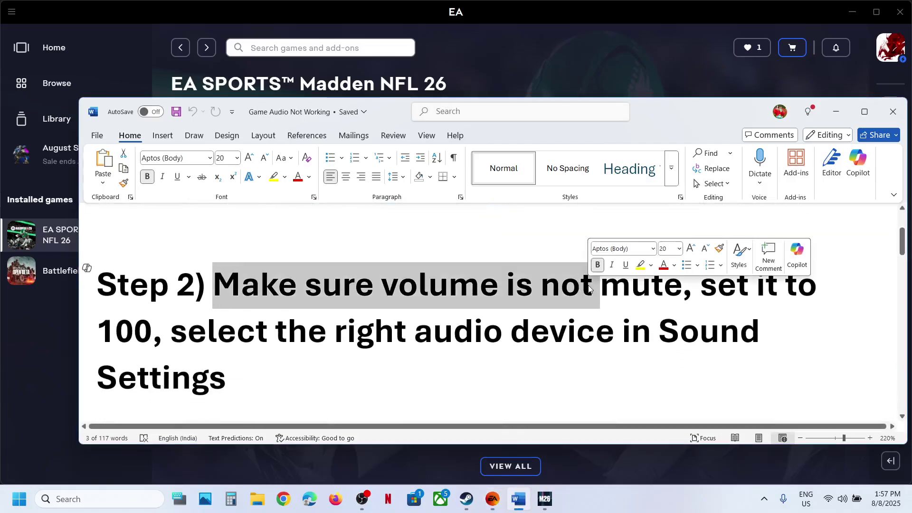
left_click(844, 499)
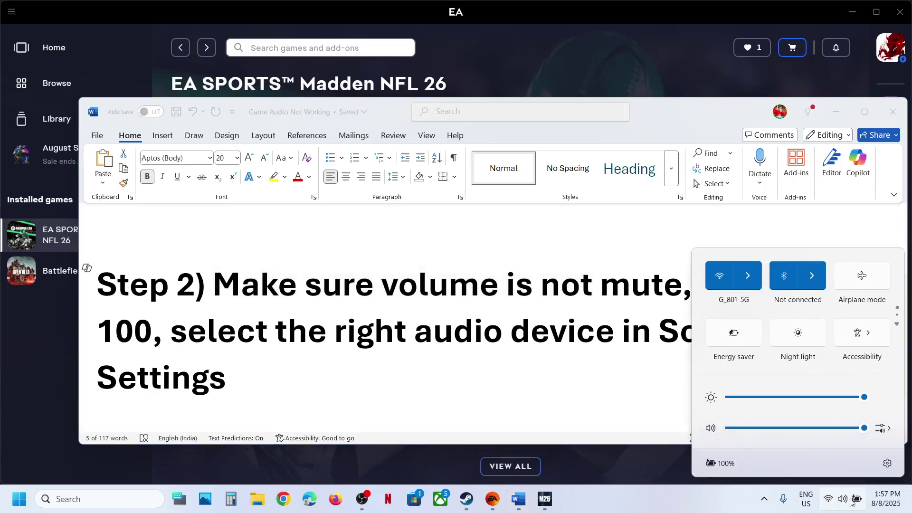
left_click(889, 429)
scroll(813, 405, "down", 3)
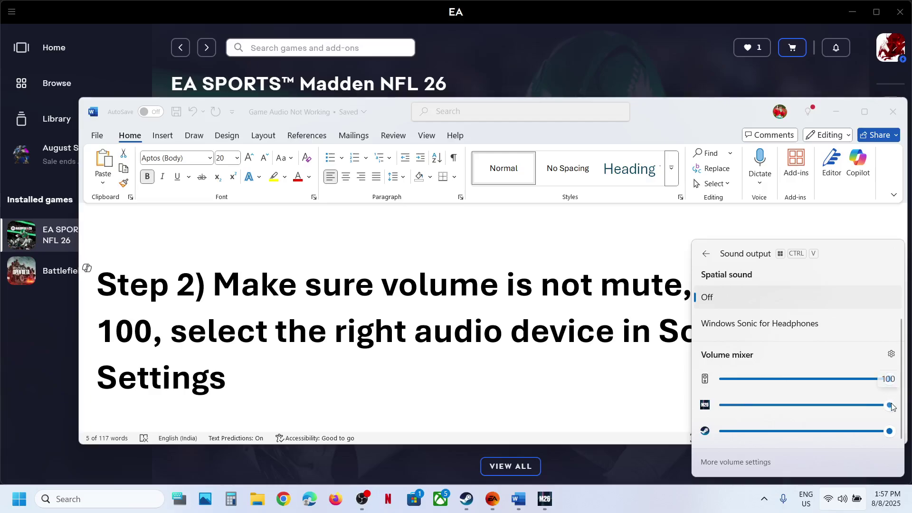
left_click(479, 383)
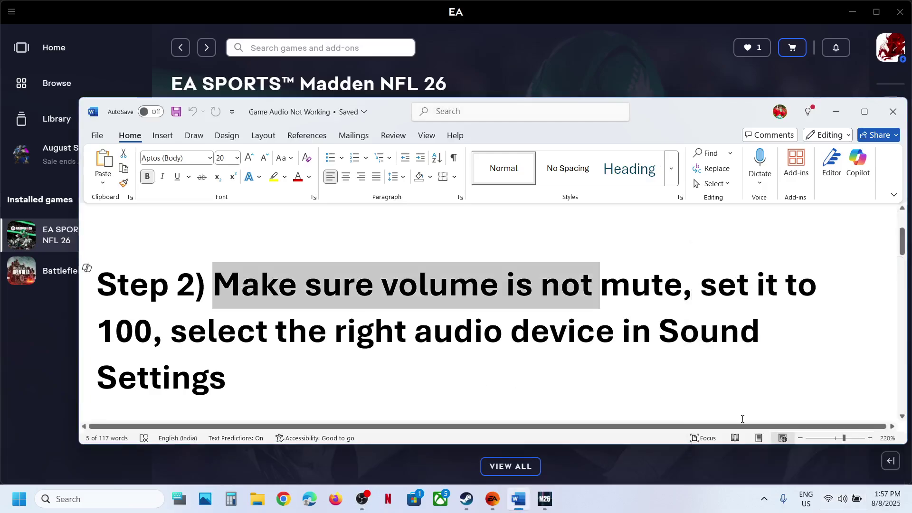
Check Sound settings shows Speakers (Realtek(R) Audio) at volume 100, then close Settings.
right_click(845, 499)
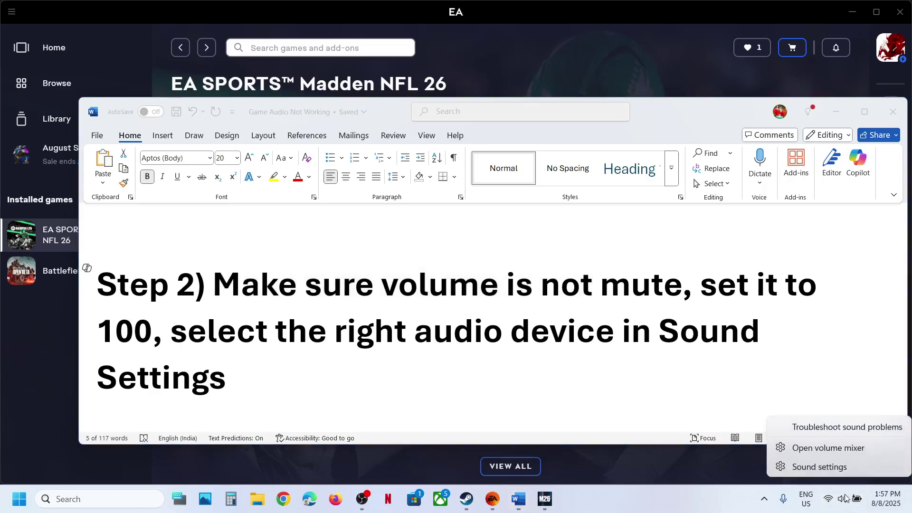
left_click(815, 465)
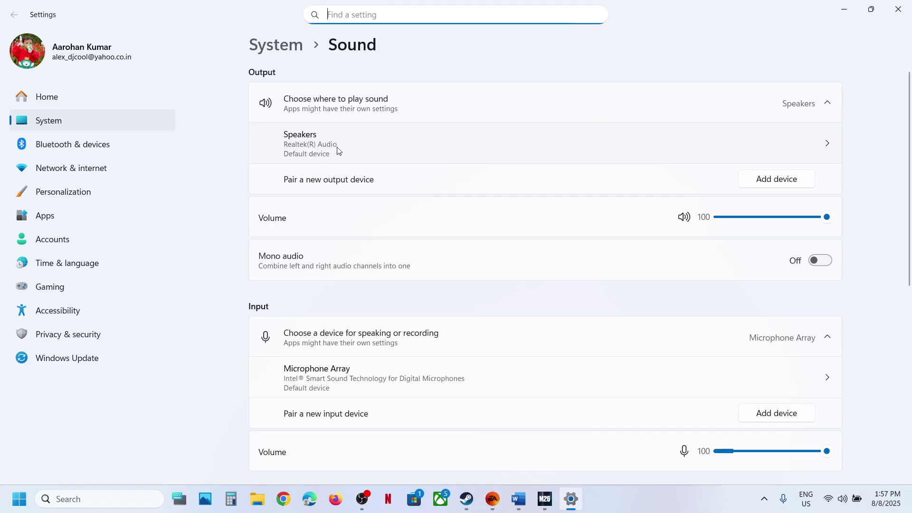
left_click(898, 9)
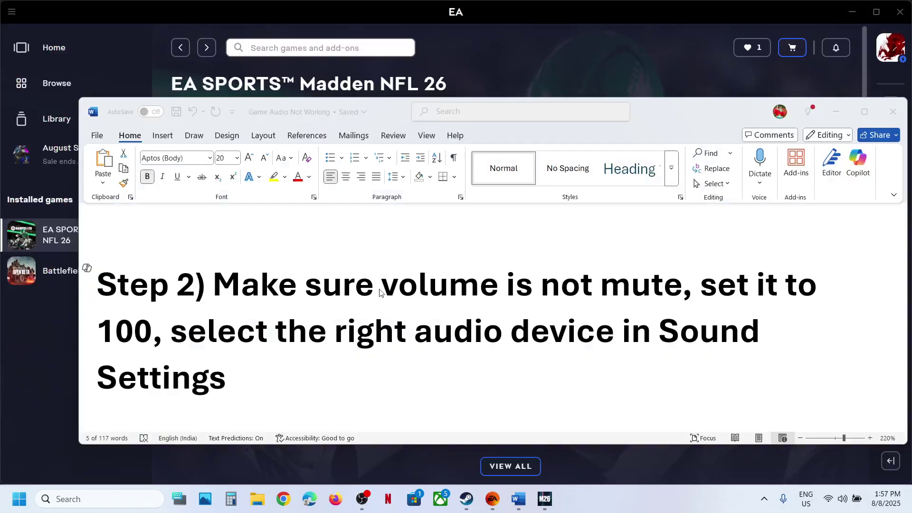
Quit Madden NFL 26, then highlight Step 4's 48/44k Hz sample-rate instruction in Word.
scroll(381, 292, "down", 4)
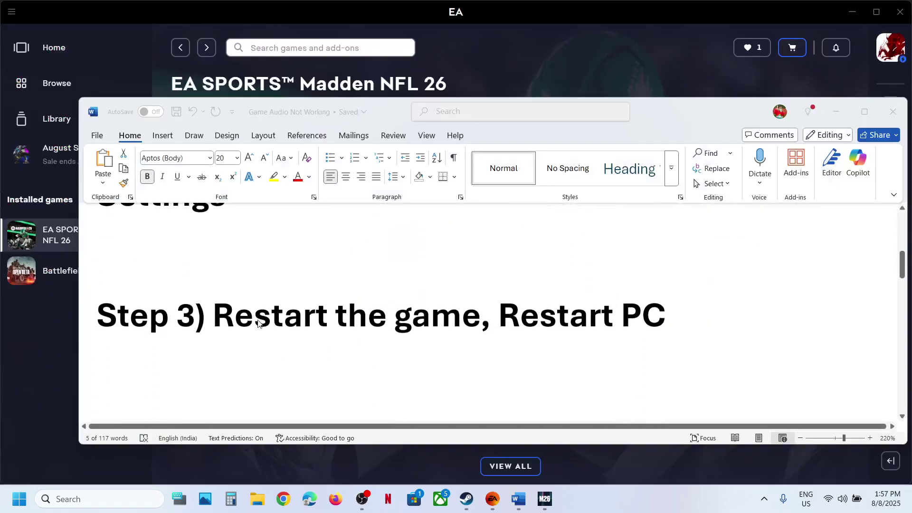
left_click(253, 325)
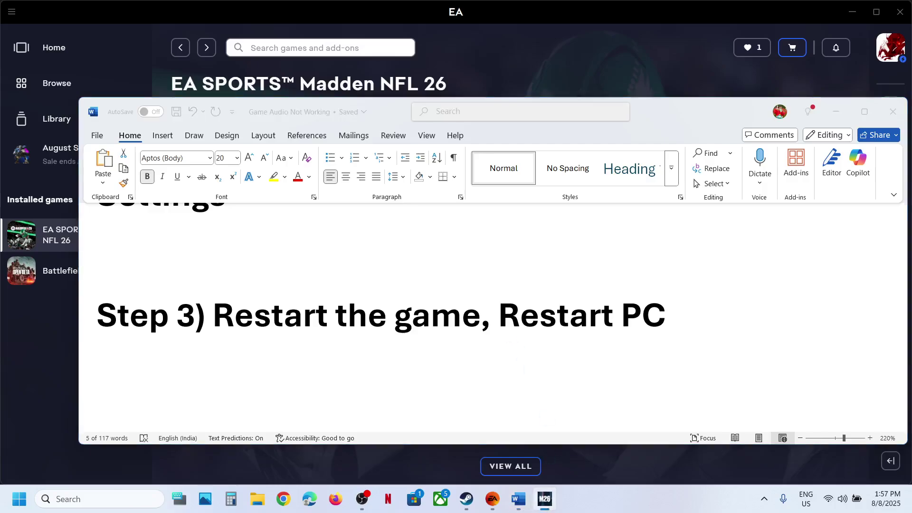
left_click(442, 330)
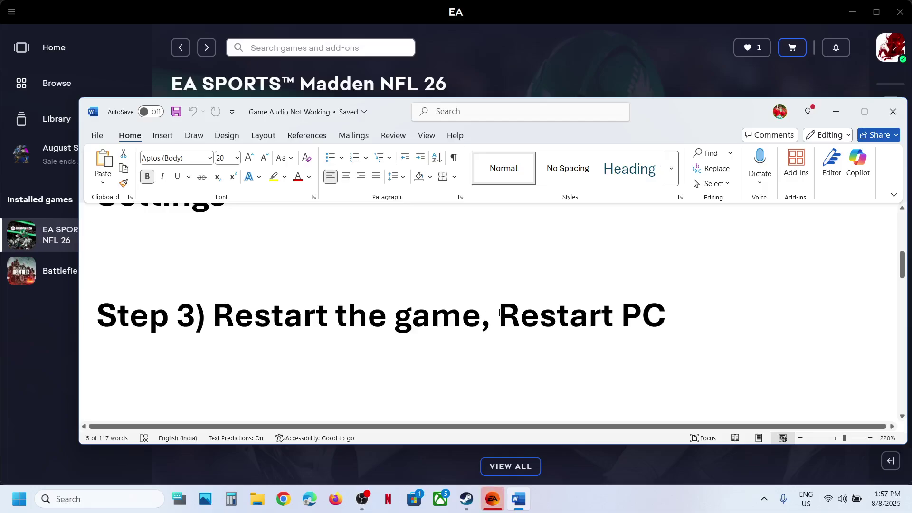
double_click(499, 313)
left_click(333, 323)
scroll(333, 324, "down", 1)
scroll(332, 323, "down", 3)
left_click_drag(220, 274, 682, 277)
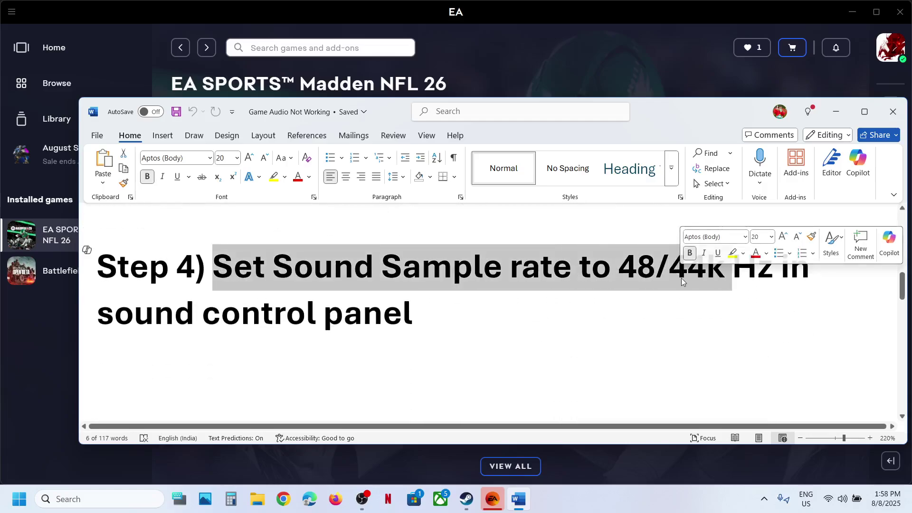
Launch Control Panel by searching 'control' and go to Hardware and Sound.
left_click(531, 80)
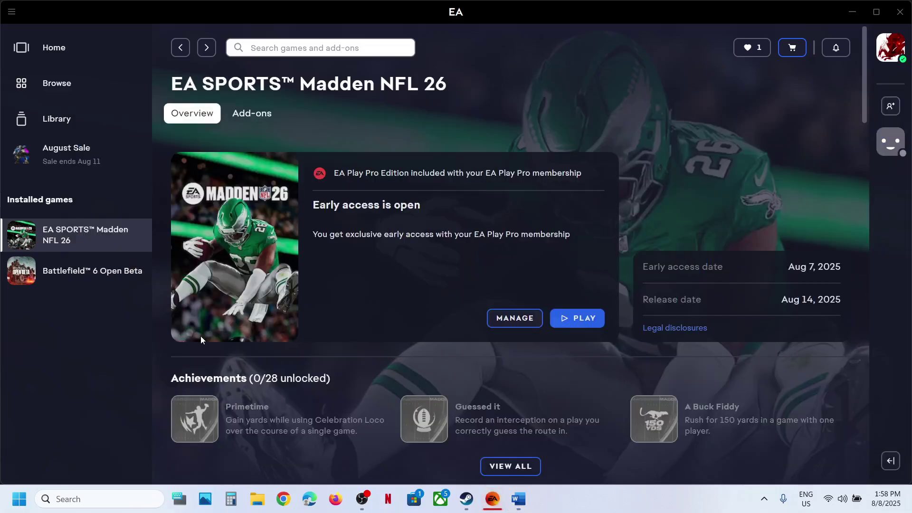
left_click(120, 498)
type("control")
key("Return")
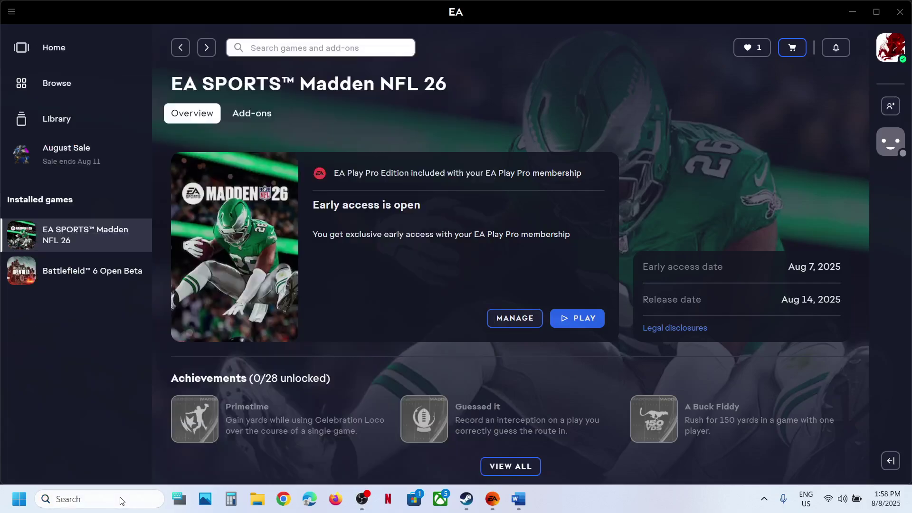
left_click(335, 183)
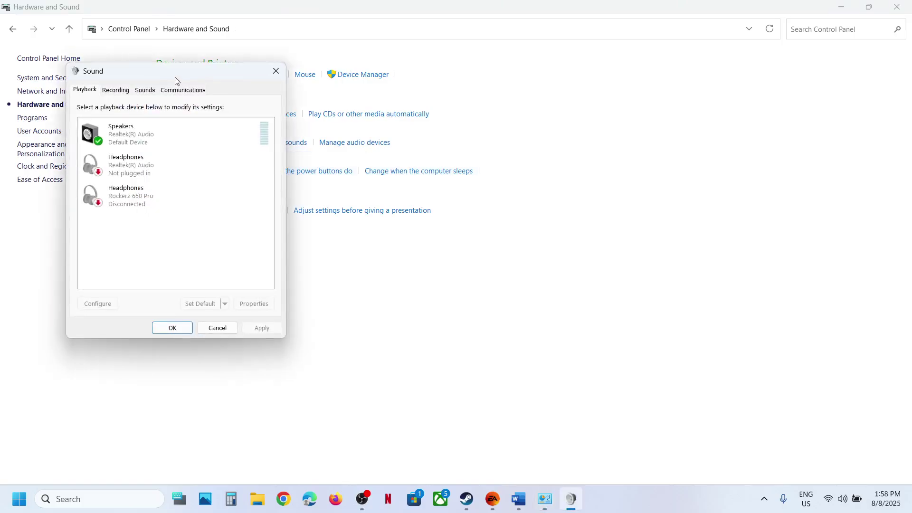
Set the Speakers' Advanced default format to 24 bit, 44100 Hz, apply, and close both dialogs.
left_click_drag(176, 79, 509, 157)
left_click(479, 213)
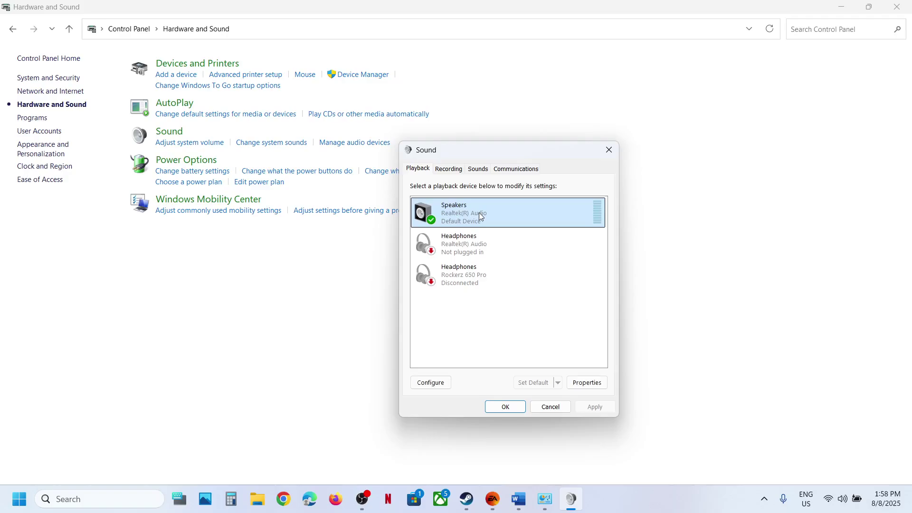
right_click(477, 213)
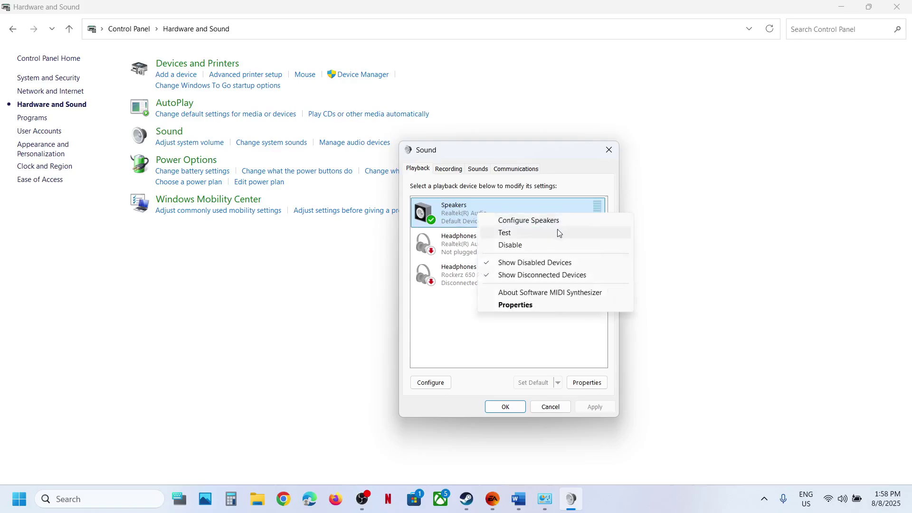
left_click(517, 306)
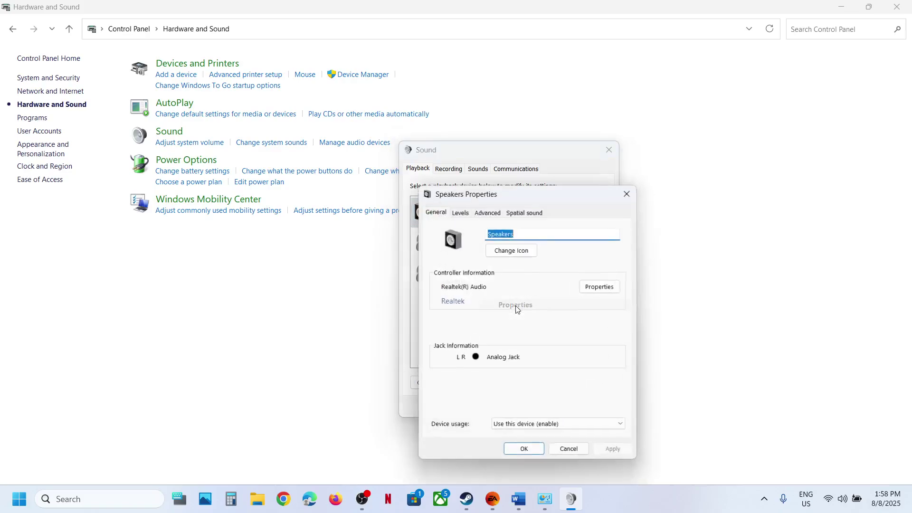
left_click(482, 216)
left_click(484, 269)
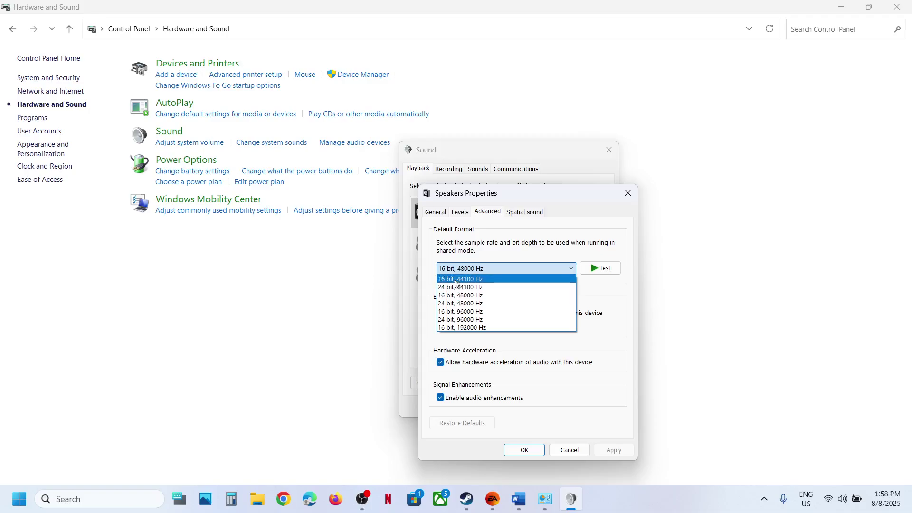
left_click(605, 290)
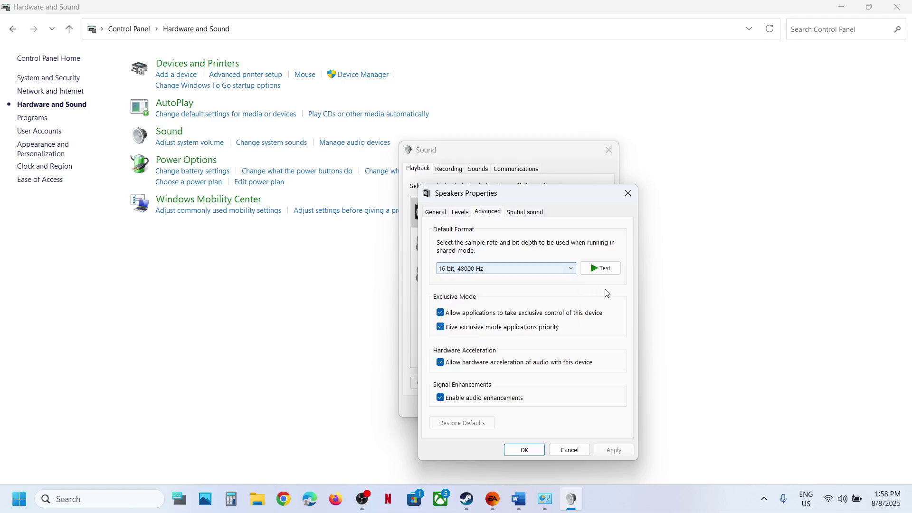
left_click(504, 273)
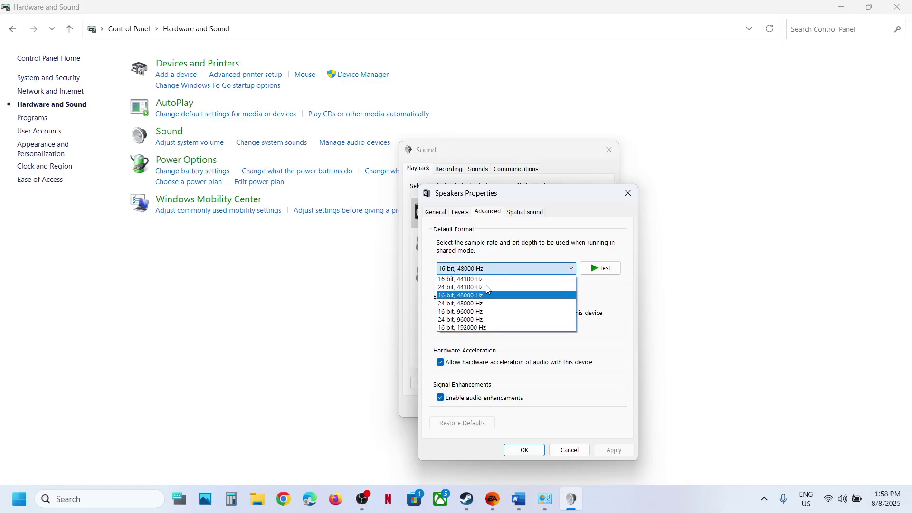
left_click(486, 287)
left_click(615, 451)
left_click(627, 193)
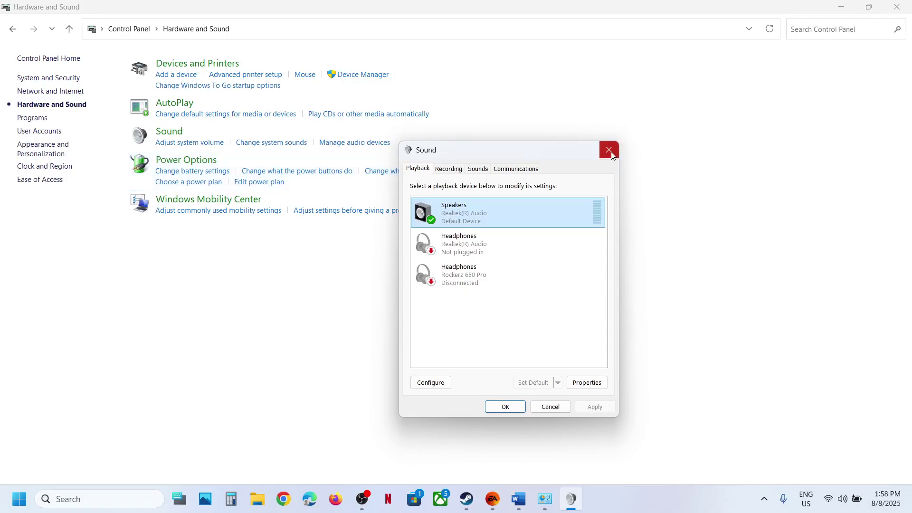
left_click(609, 150)
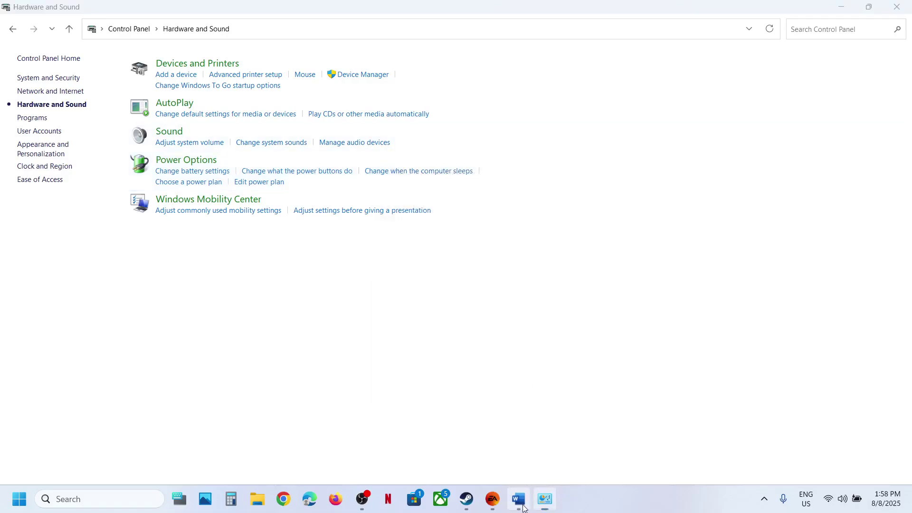
left_click(519, 499)
left_click(460, 353)
scroll(459, 349, "down", 5)
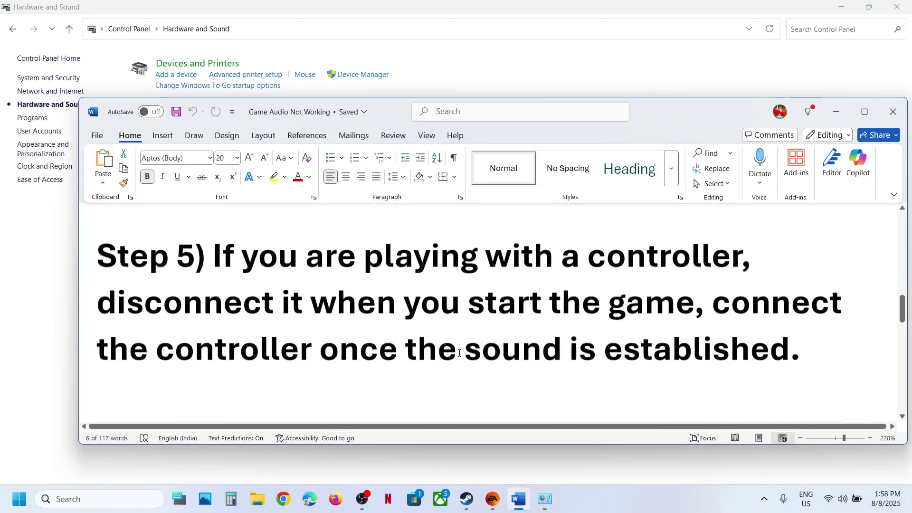
left_click_drag(306, 276, 694, 307)
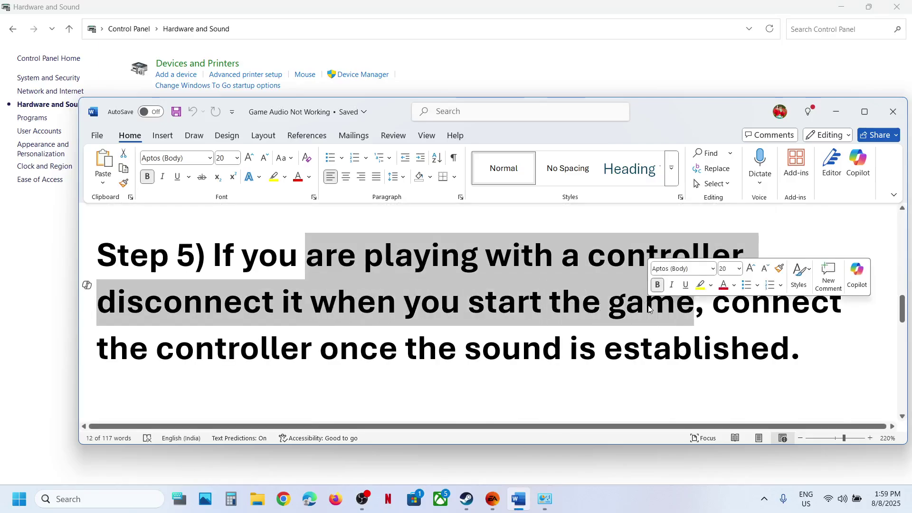
left_click(645, 304)
left_click_drag(369, 305, 695, 307)
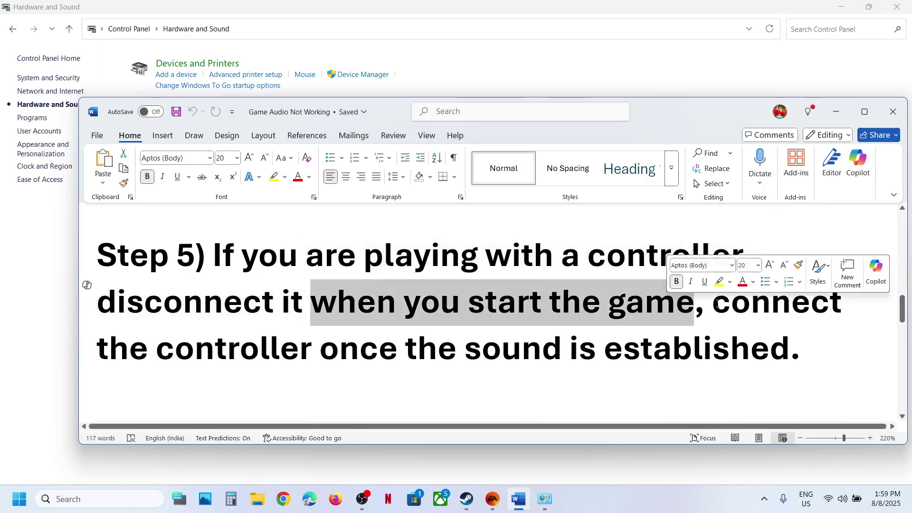
left_click_drag(298, 368, 789, 369)
left_click_drag(713, 306, 789, 354)
left_click(431, 334)
scroll(431, 332, "down", 3)
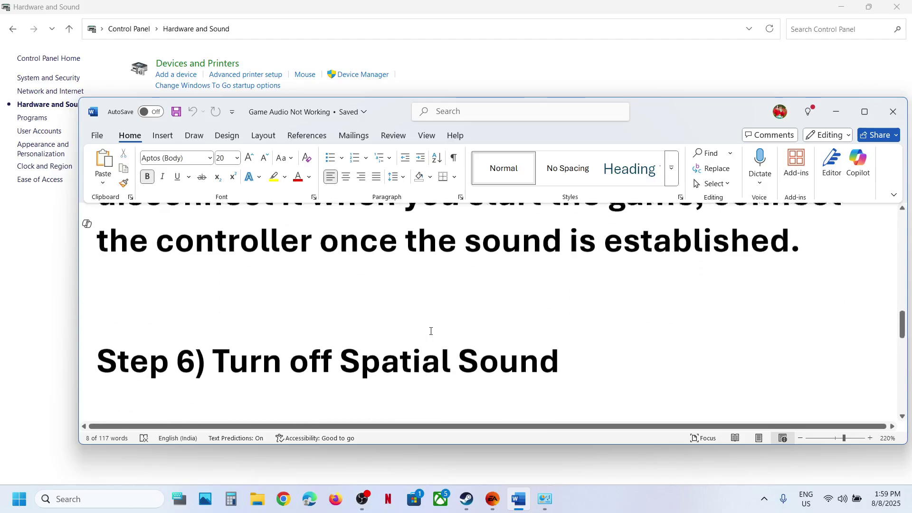
left_click_drag(273, 317, 558, 317)
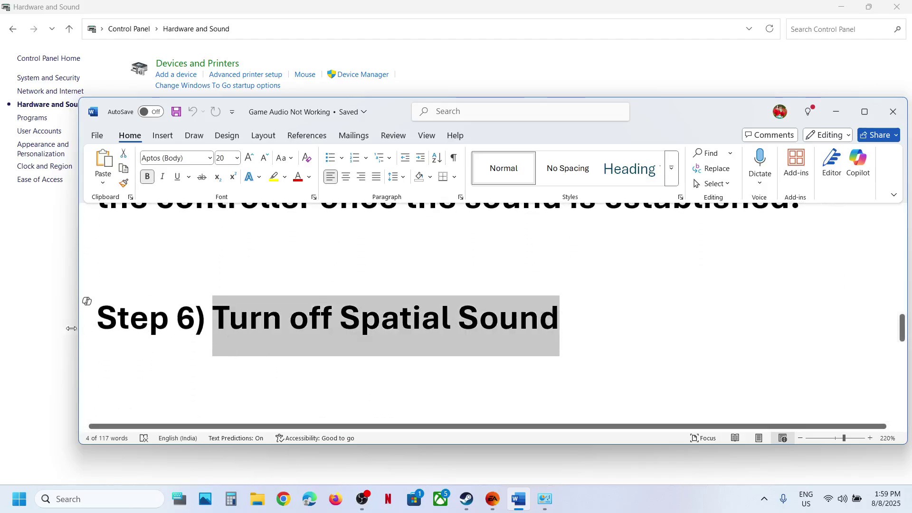
left_click(39, 334)
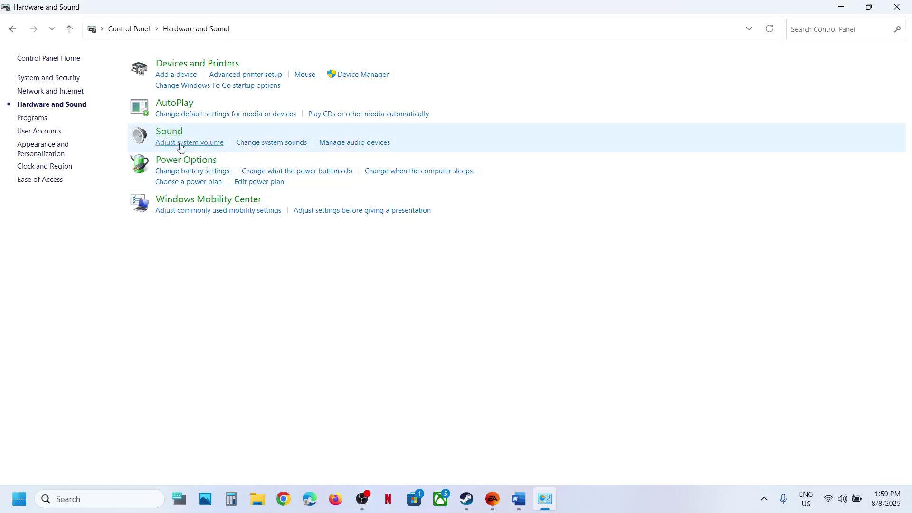
left_click(131, 30)
left_click(335, 182)
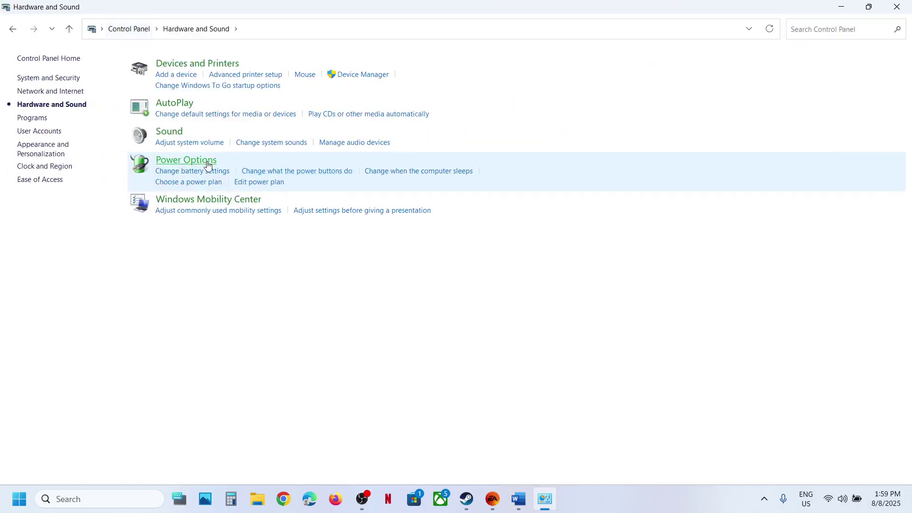
left_click(368, 144)
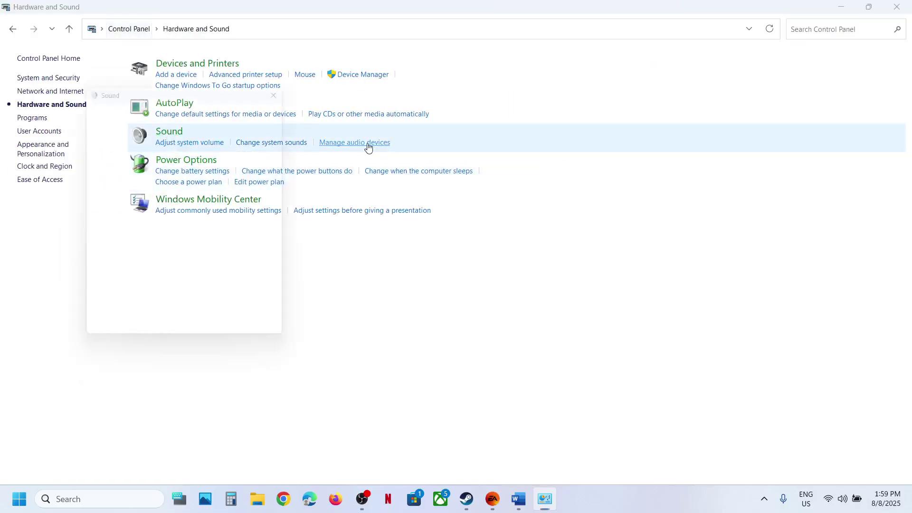
left_click_drag(214, 90, 481, 159)
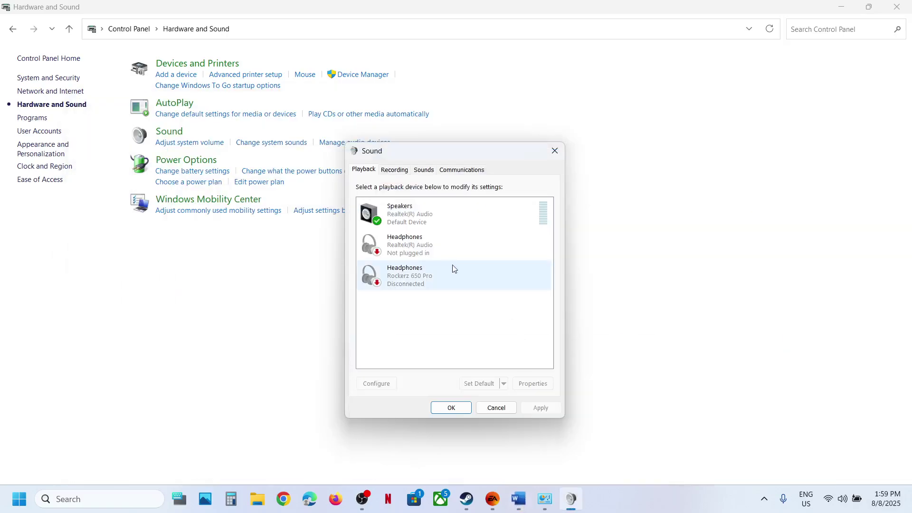
left_click(409, 224)
right_click(430, 214)
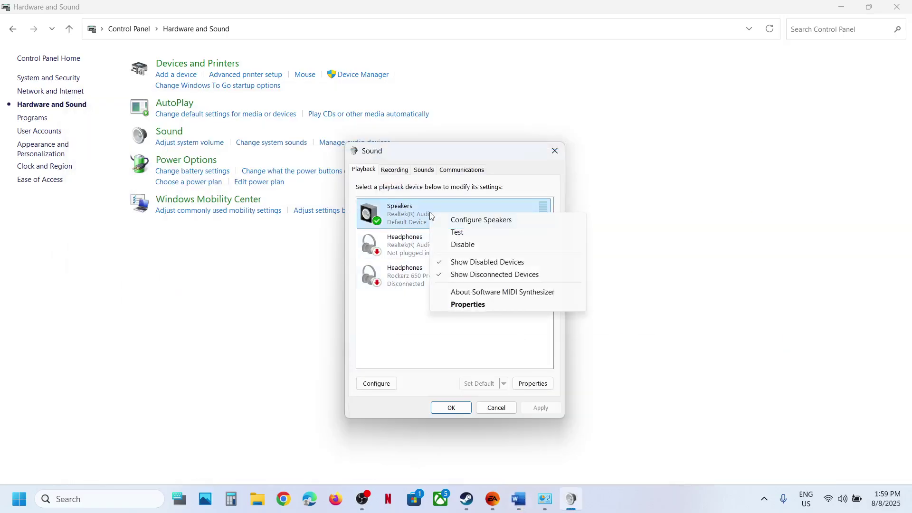
left_click(465, 305)
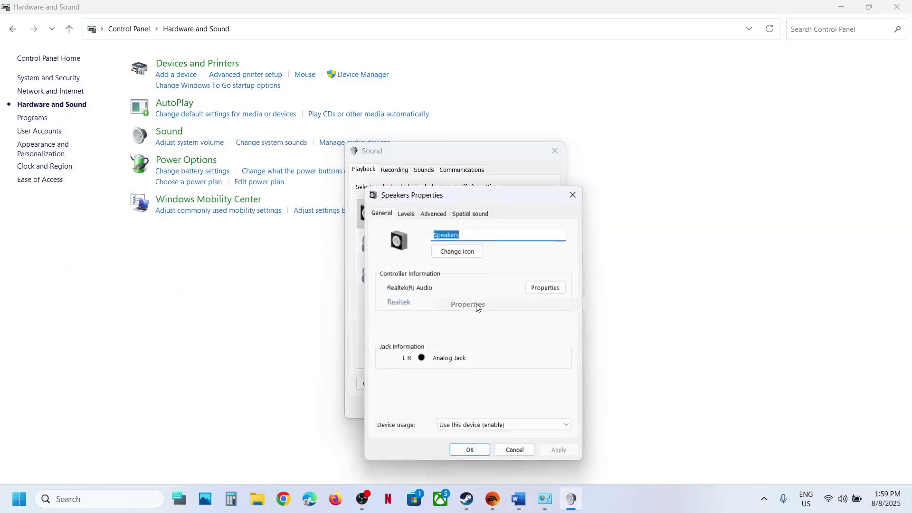
left_click(470, 214)
left_click(460, 269)
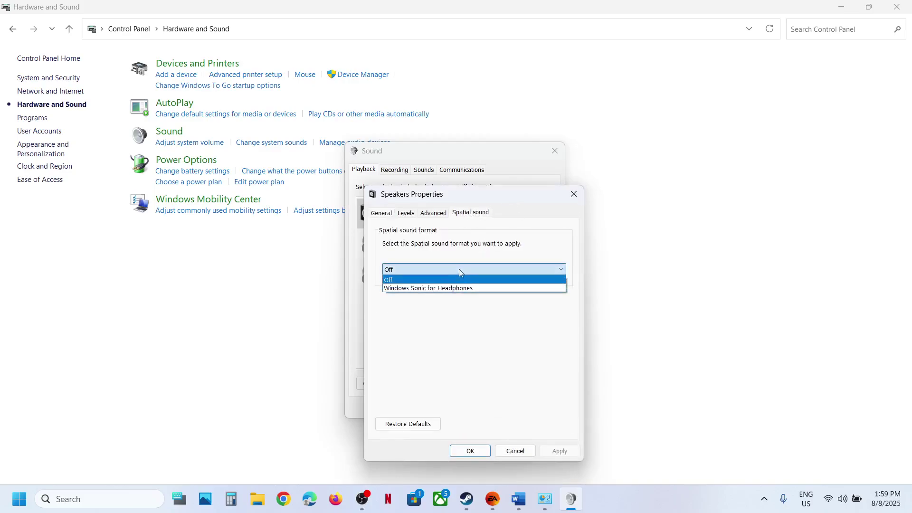
left_click(411, 281)
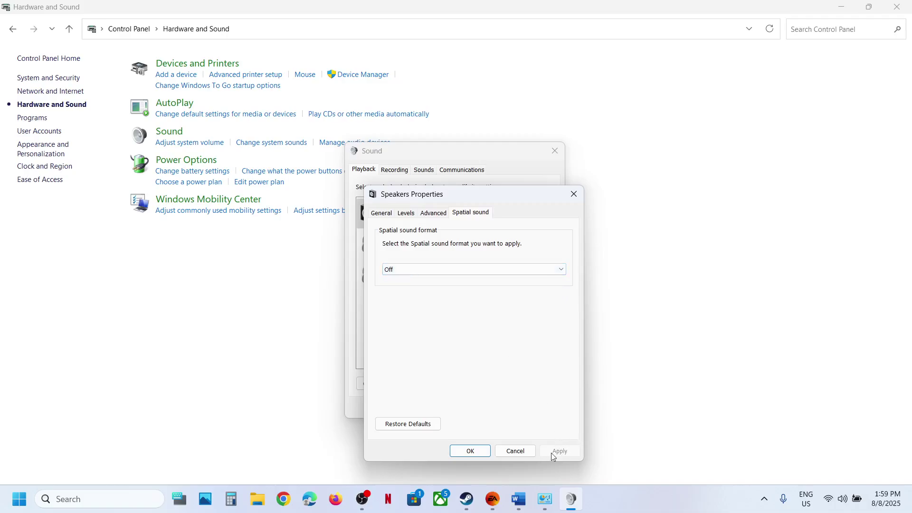
left_click(449, 273)
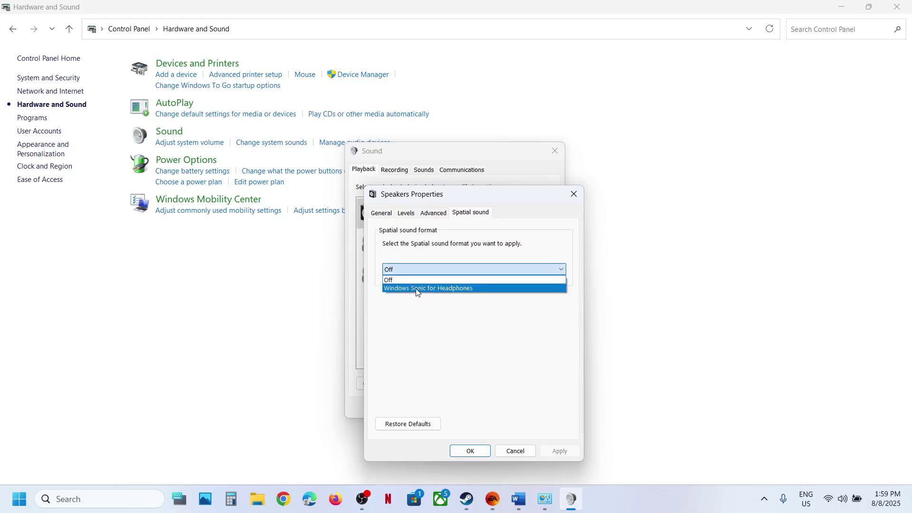
left_click(514, 364)
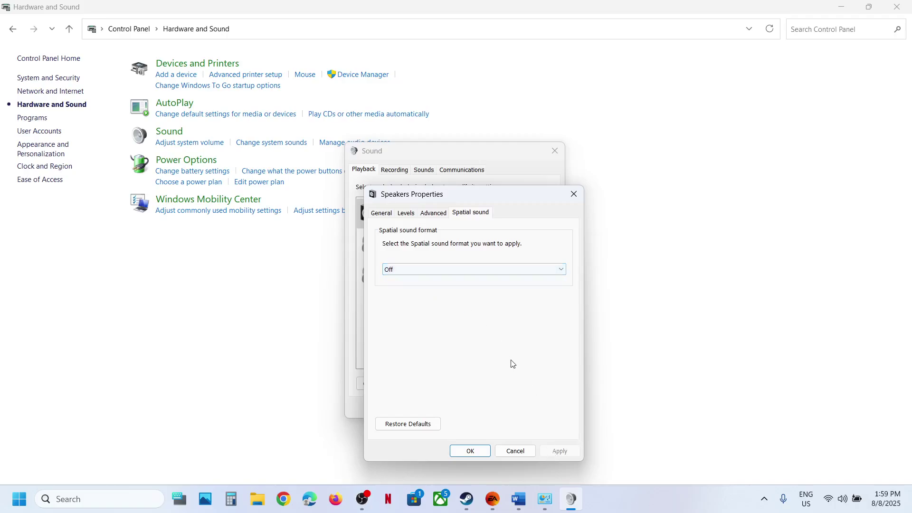
left_click(574, 194)
left_click(555, 150)
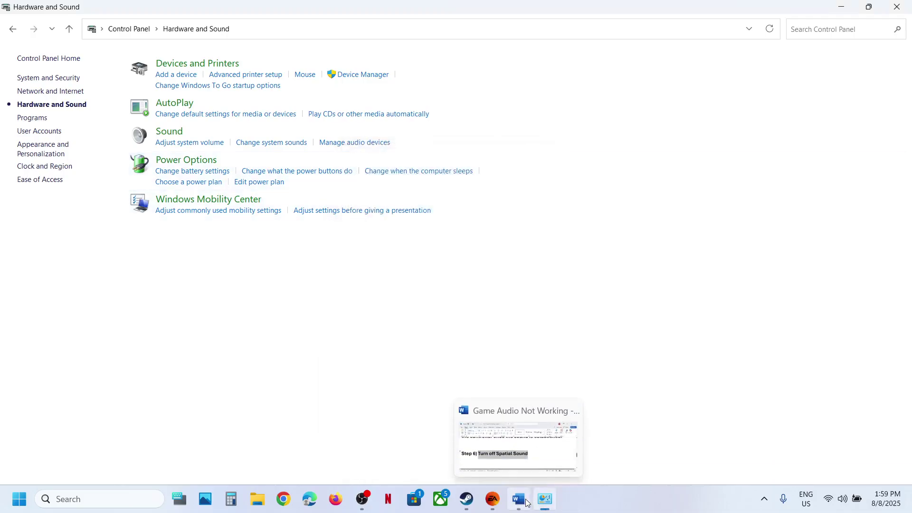
Highlight Step 7 on disabling Oculus/voicemeeter devices, then return to Control Panel's Hardware and Sound.
left_click(519, 499)
scroll(425, 322, "down", 4)
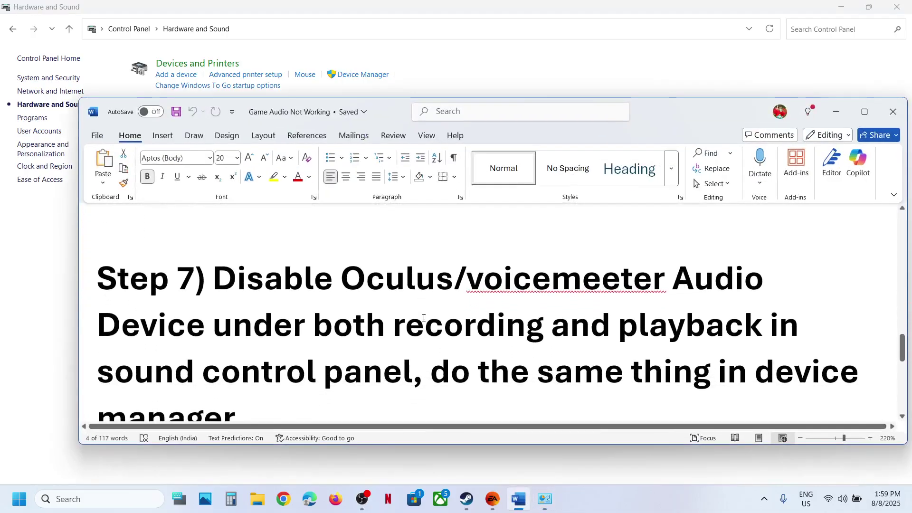
left_click_drag(273, 273, 328, 365)
left_click(50, 319)
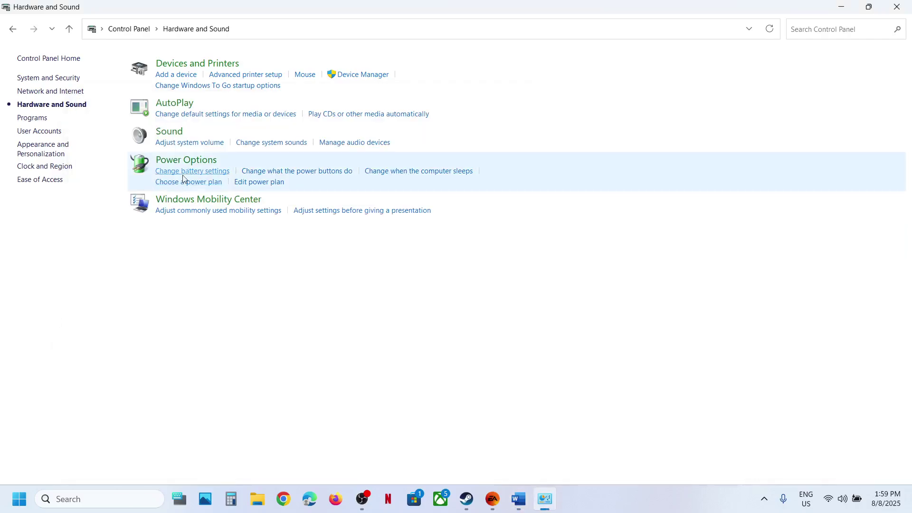
left_click(174, 135)
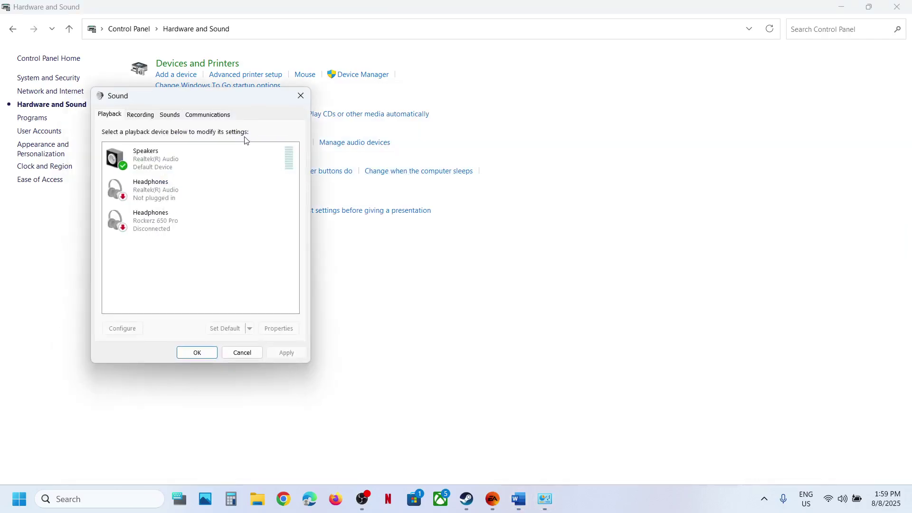
left_click(170, 186)
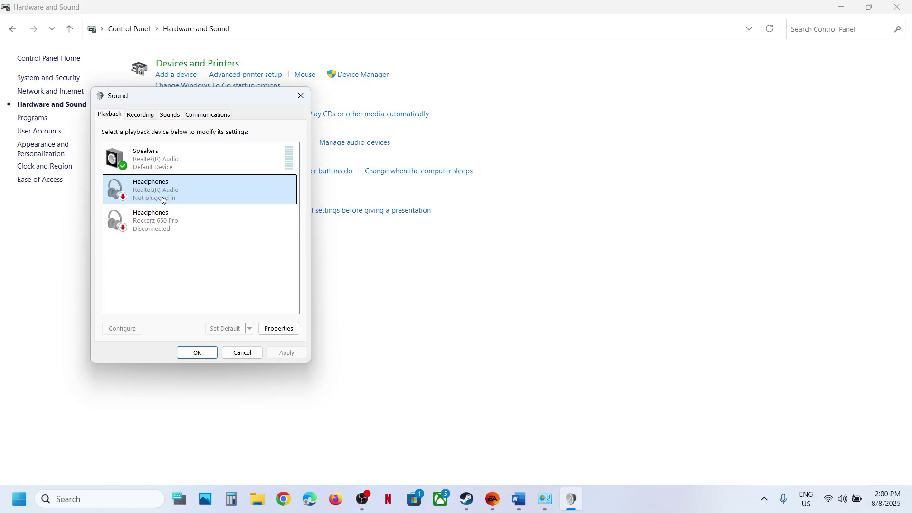
left_click(149, 241)
left_click(154, 222)
left_click(152, 196)
right_click(153, 200)
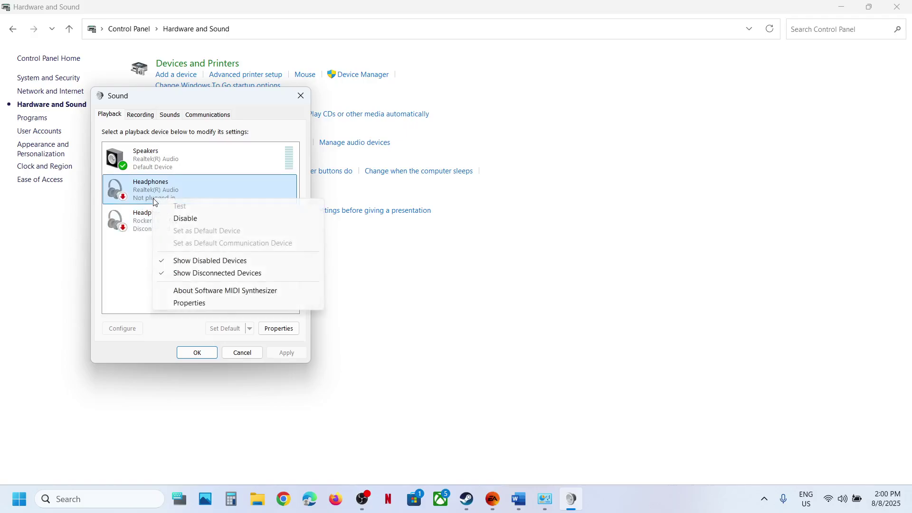
left_click(147, 229)
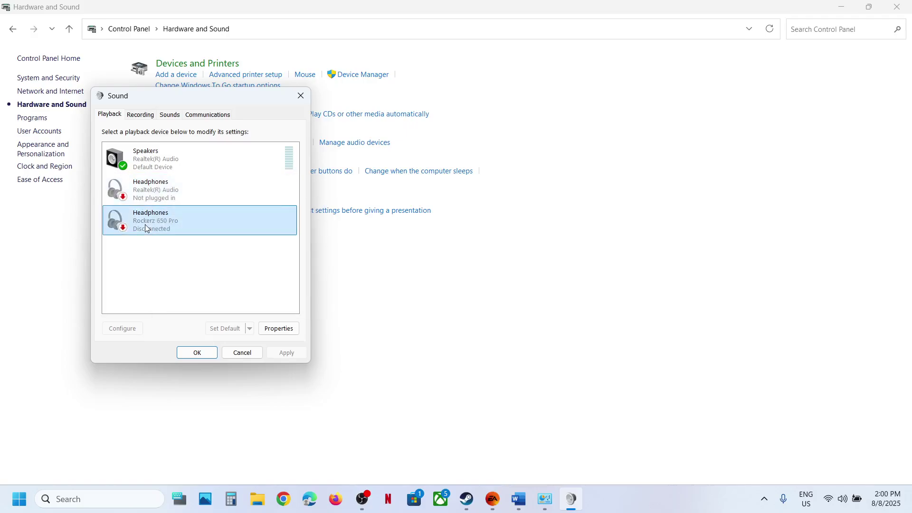
left_click(157, 161)
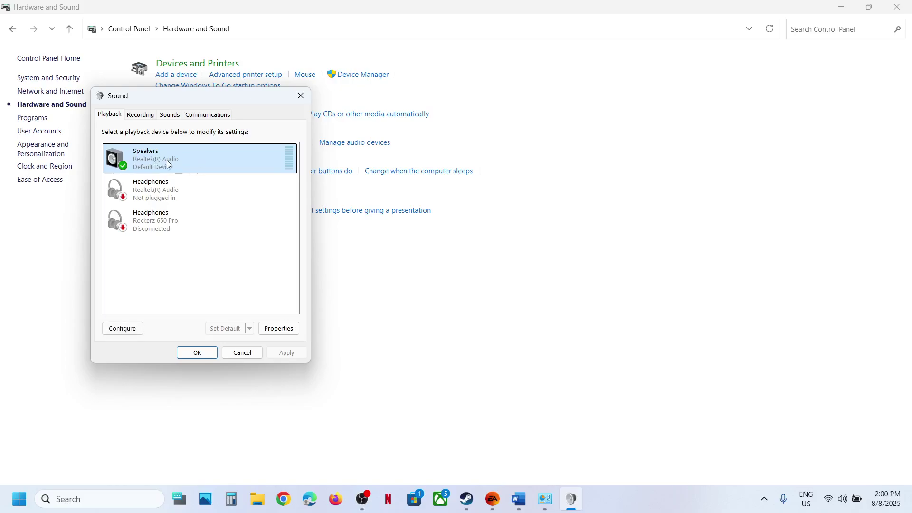
left_click(162, 197)
right_click(157, 196)
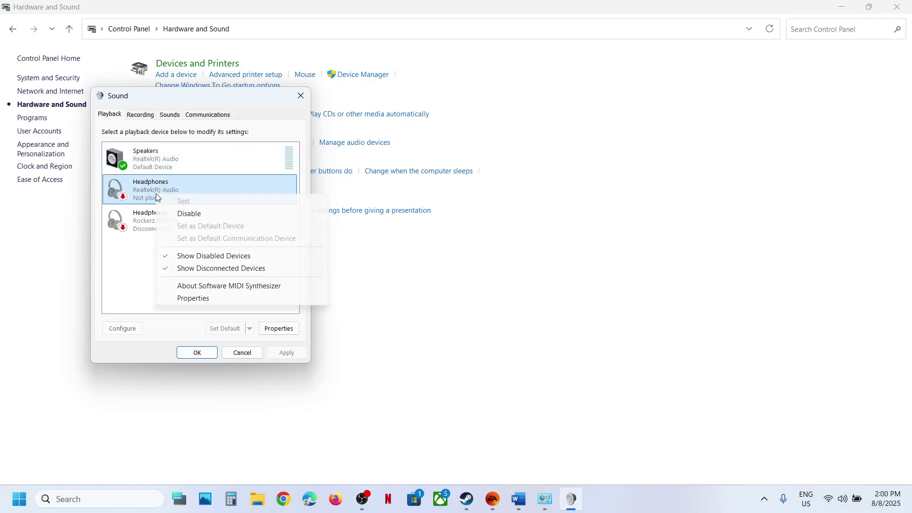
left_click(157, 228)
right_click(156, 228)
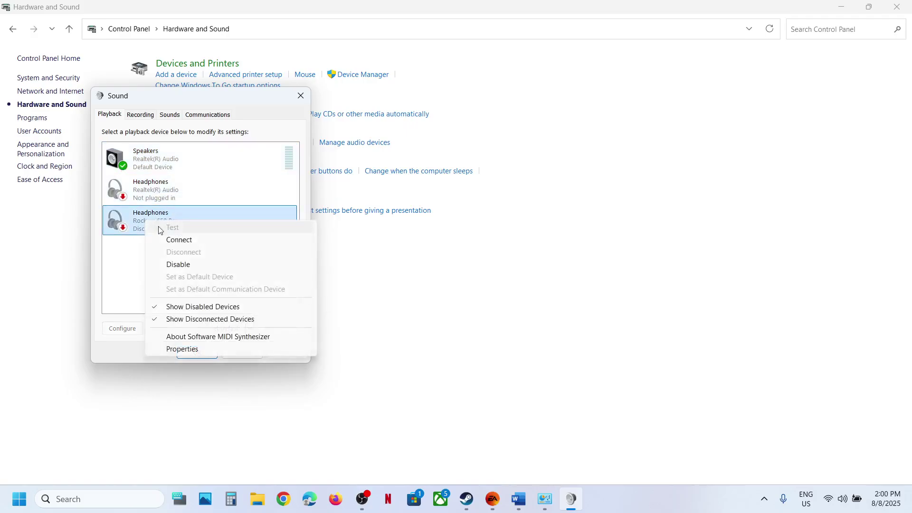
left_click(123, 259)
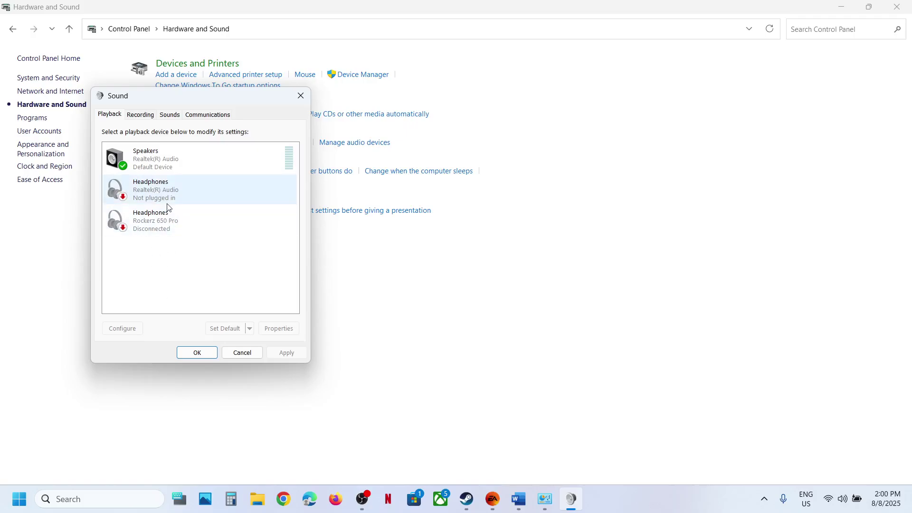
left_click(158, 159)
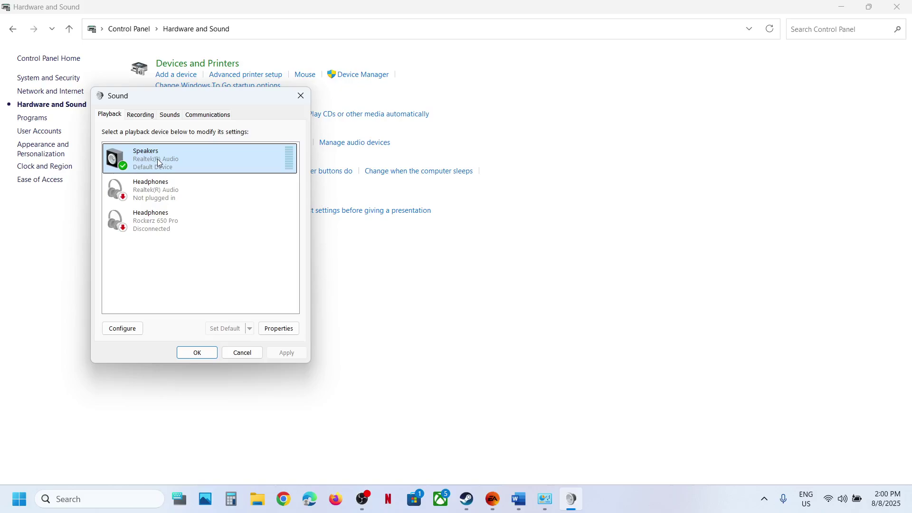
right_click(158, 159)
left_click(132, 172)
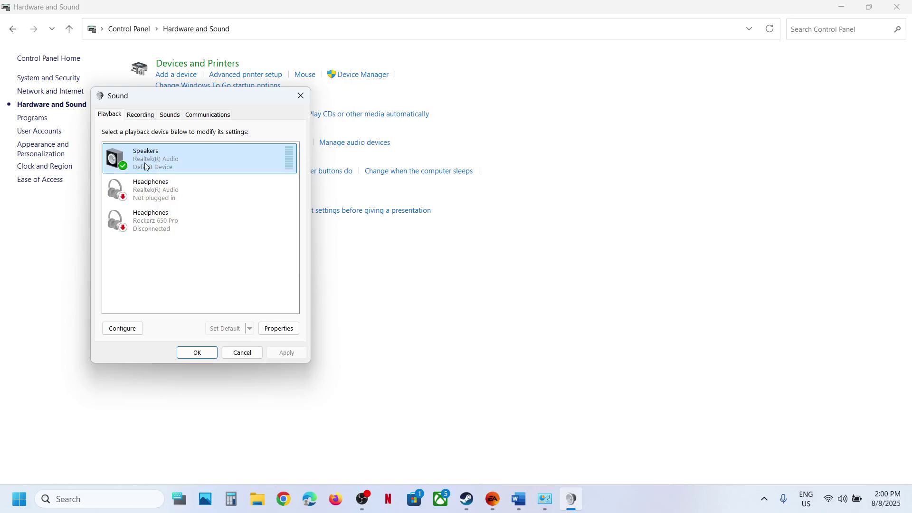
left_click(143, 116)
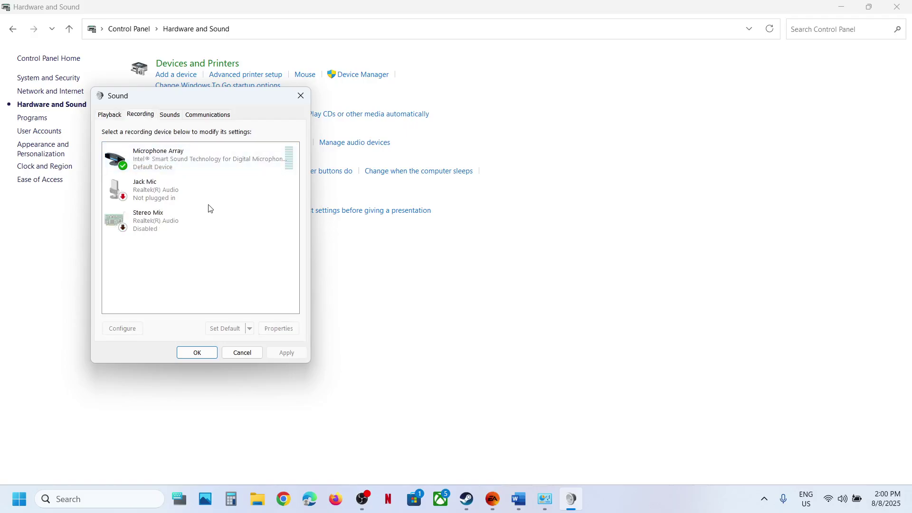
right_click(173, 190)
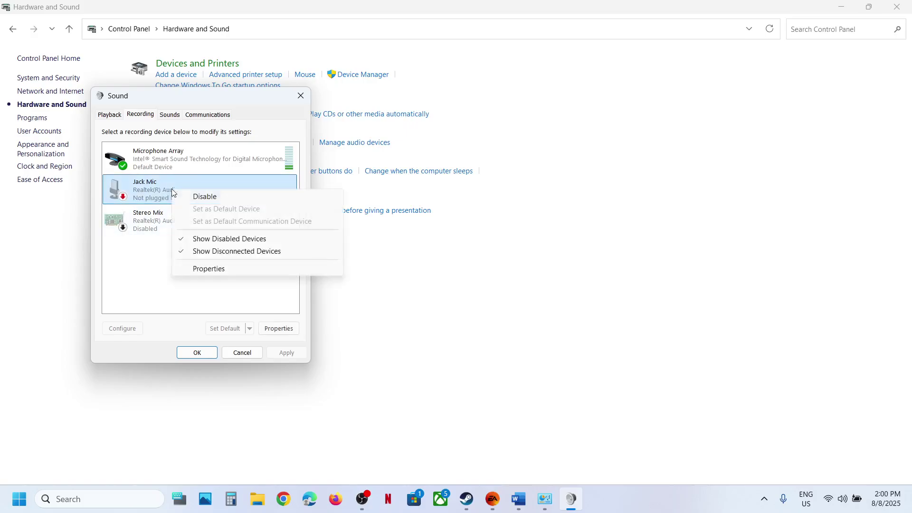
left_click(152, 239)
left_click(164, 159)
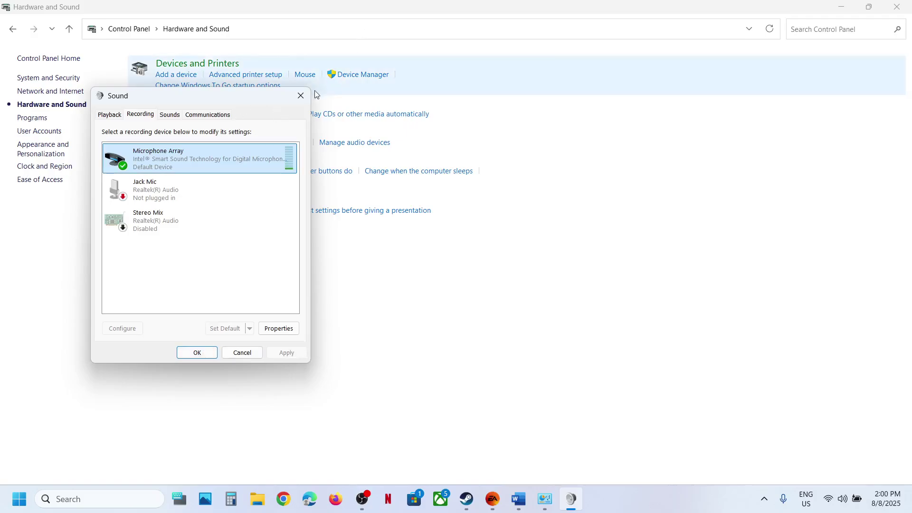
left_click(300, 95)
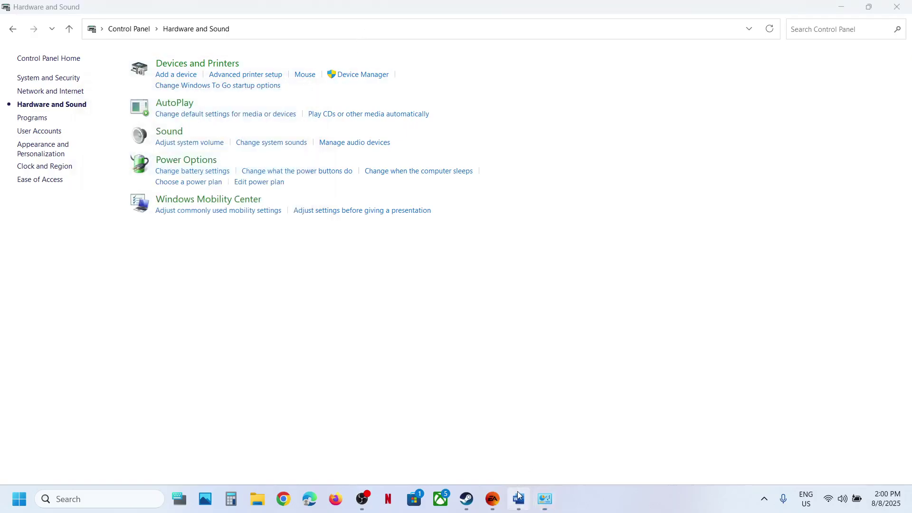
Copy the Step 8 shell::: link from the Game Audio Not Working notes.
left_click(519, 492)
scroll(400, 351, "down", 4)
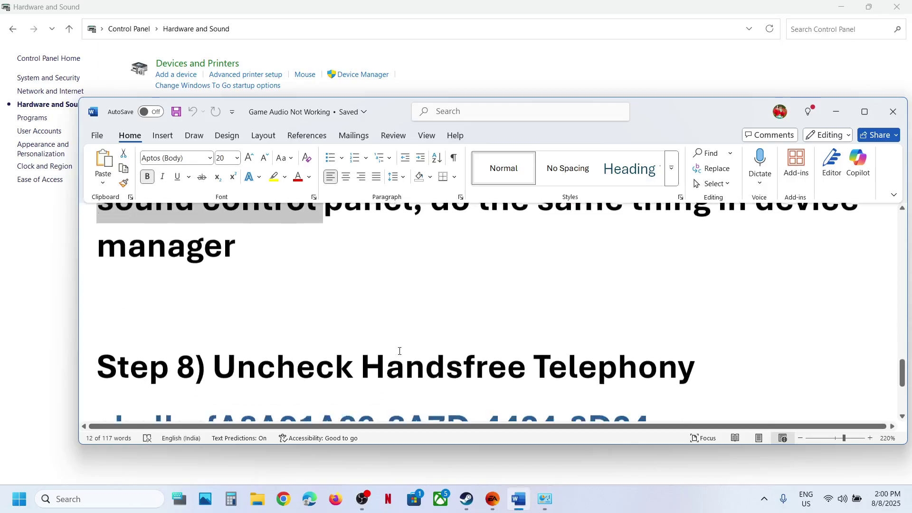
scroll(395, 332, "down", 2)
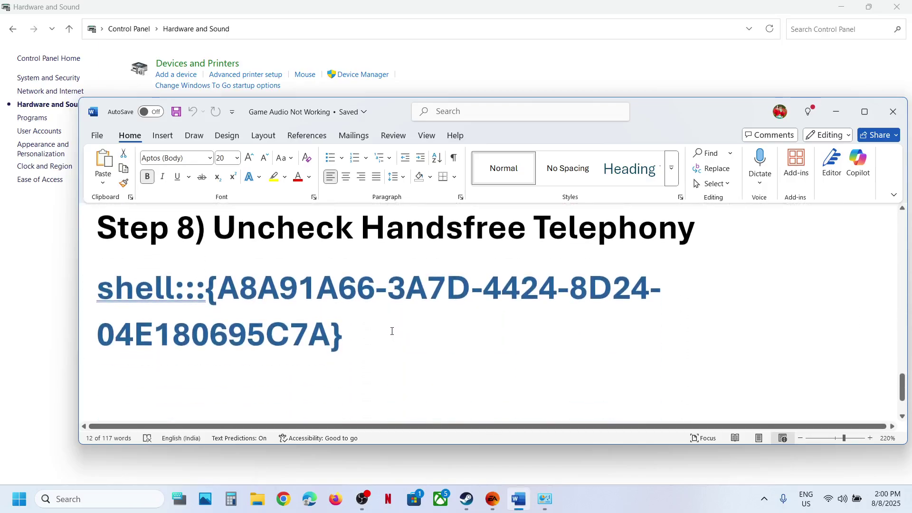
triple_click(116, 299)
right_click(116, 298)
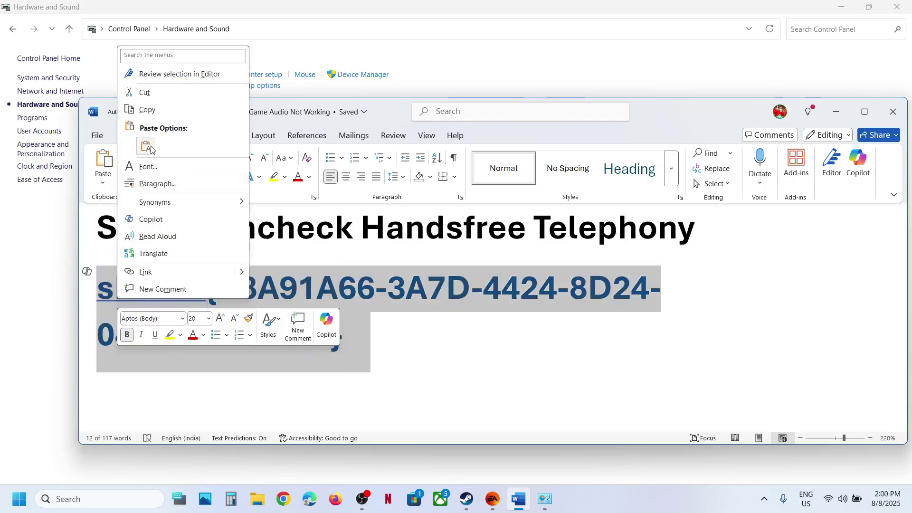
left_click(143, 107)
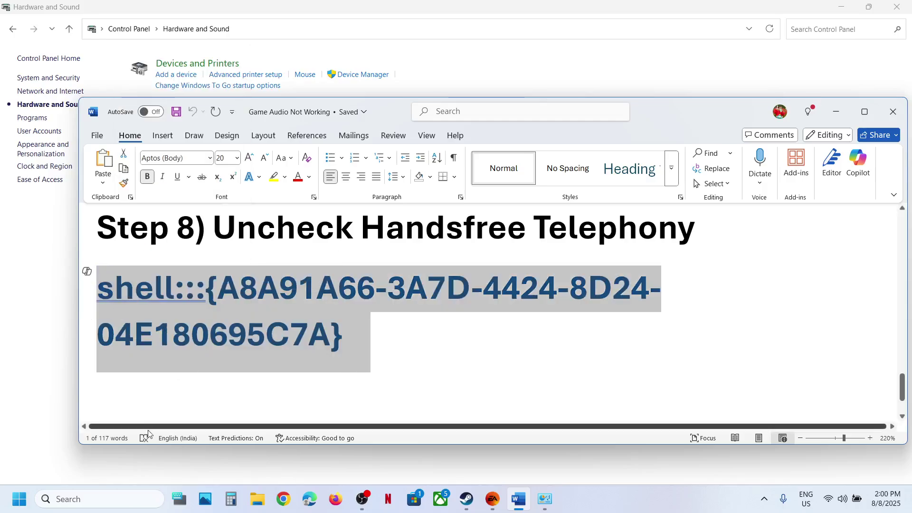
Paste the shell command into Run and execute it to open Devices and Printers.
left_click(100, 500)
type("run")
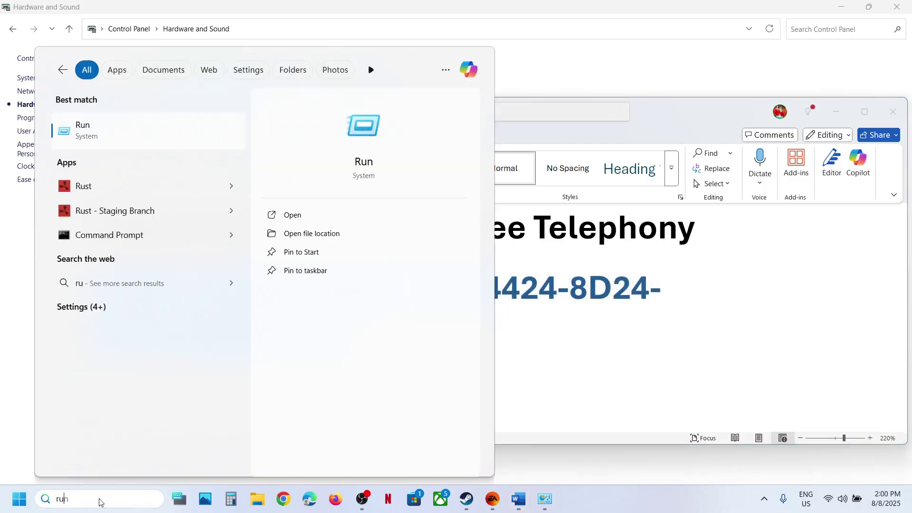
key("Return")
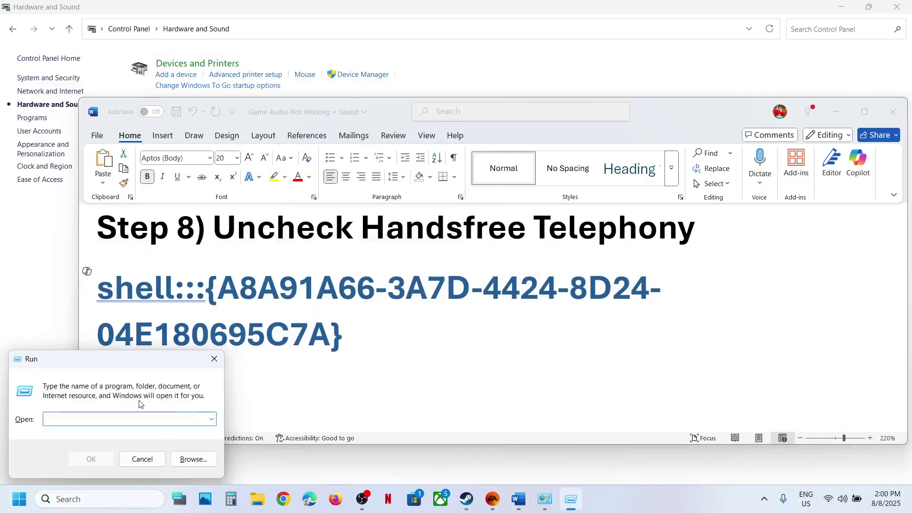
key("ctrl+v")
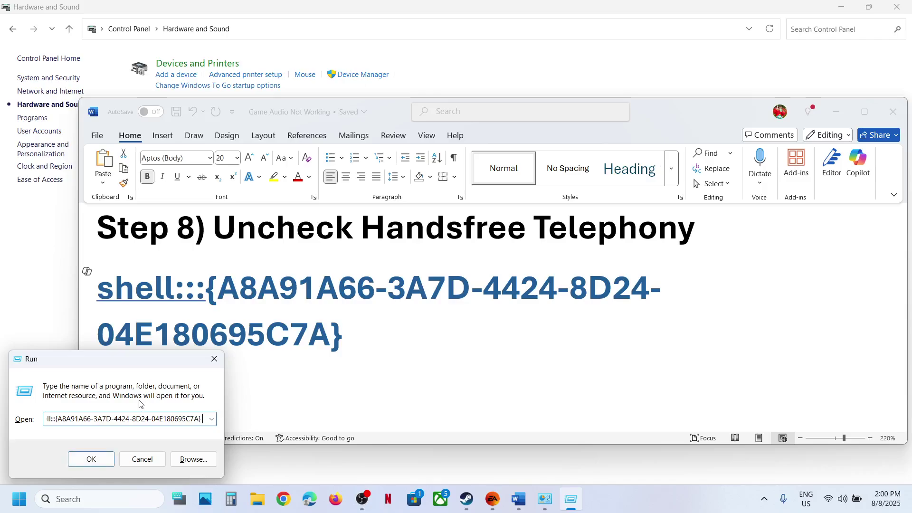
left_click(91, 460)
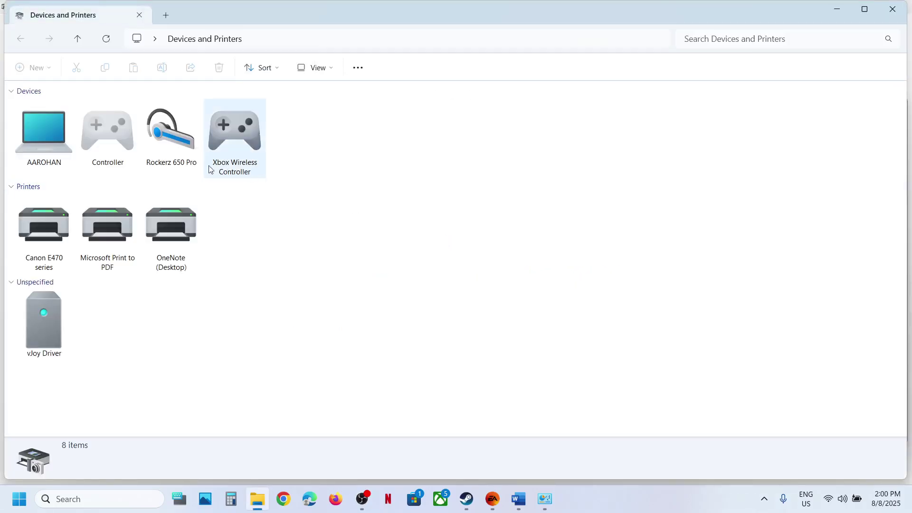
Uncheck Handsfree Telephony in the Rockerz 650 Pro's Services properties, then Apply and OK.
left_click(176, 157)
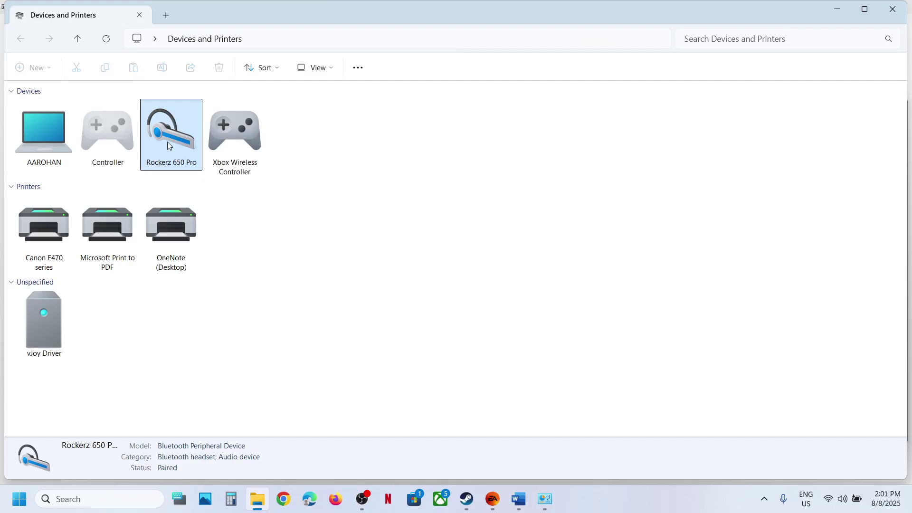
right_click(169, 149)
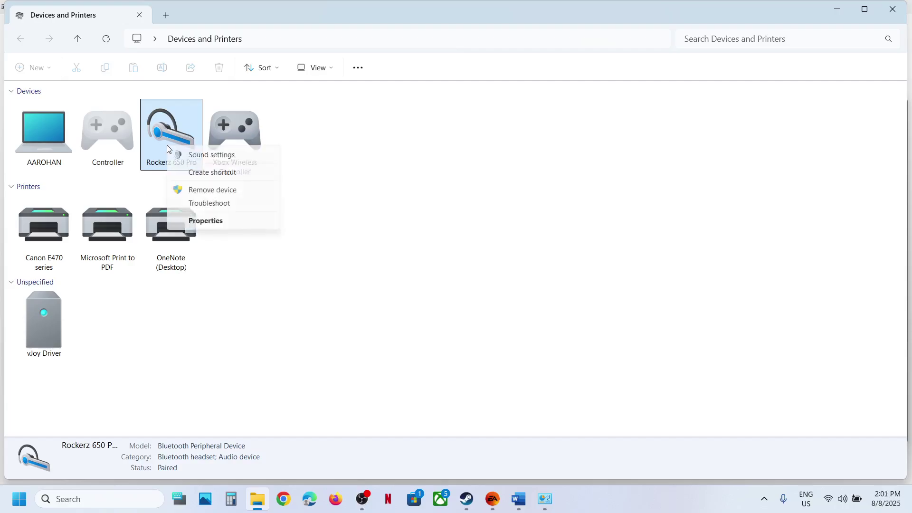
left_click(212, 224)
left_click(263, 176)
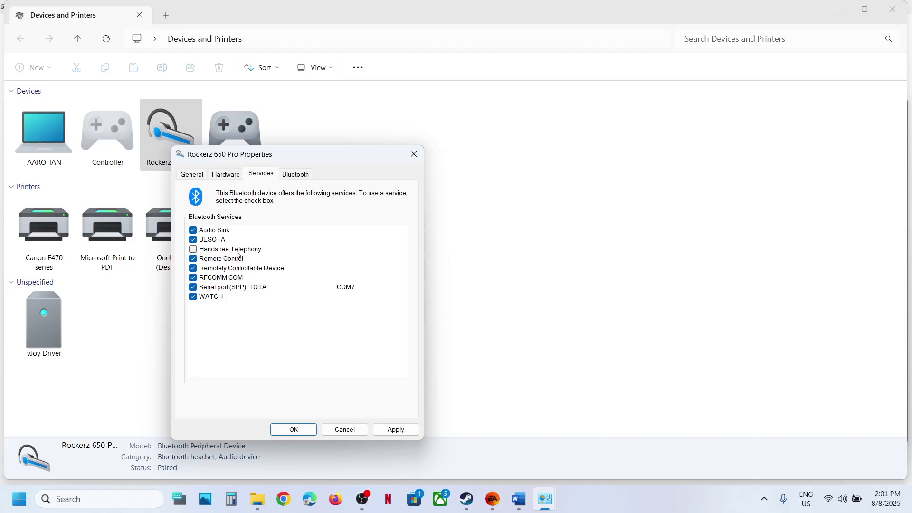
left_click(382, 428)
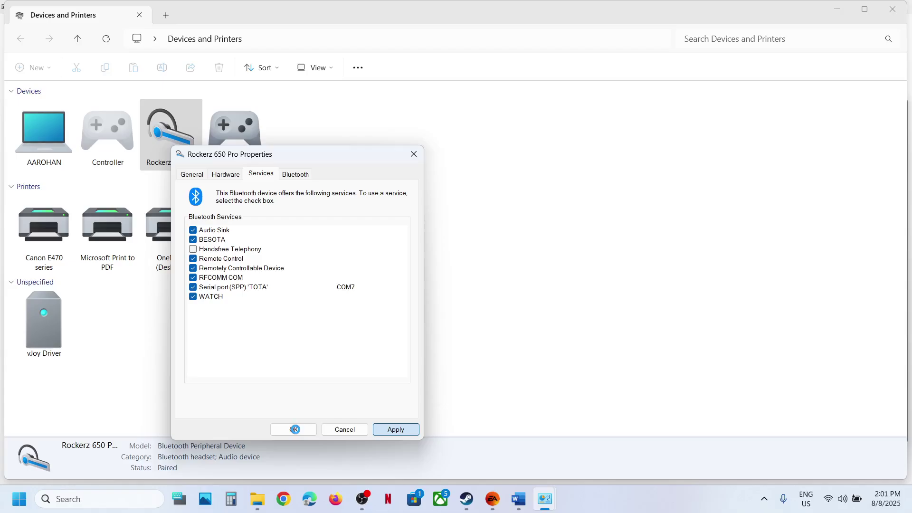
left_click(295, 430)
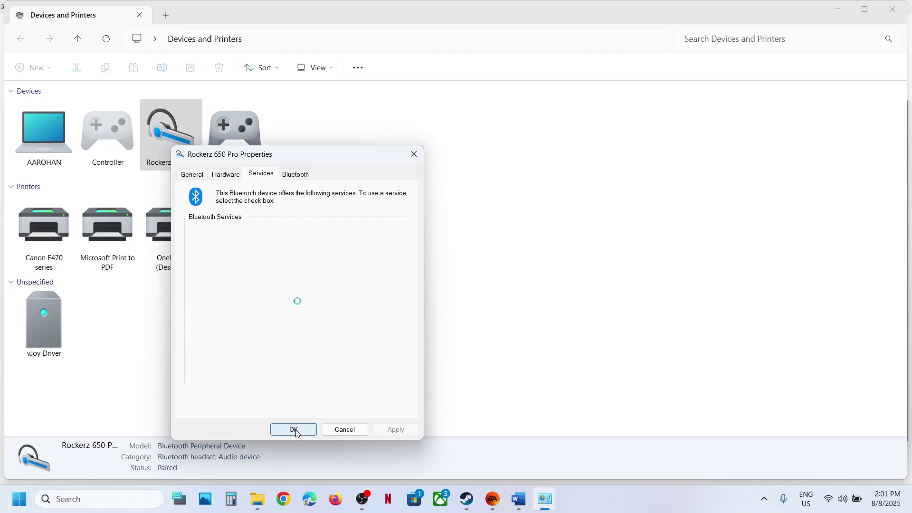